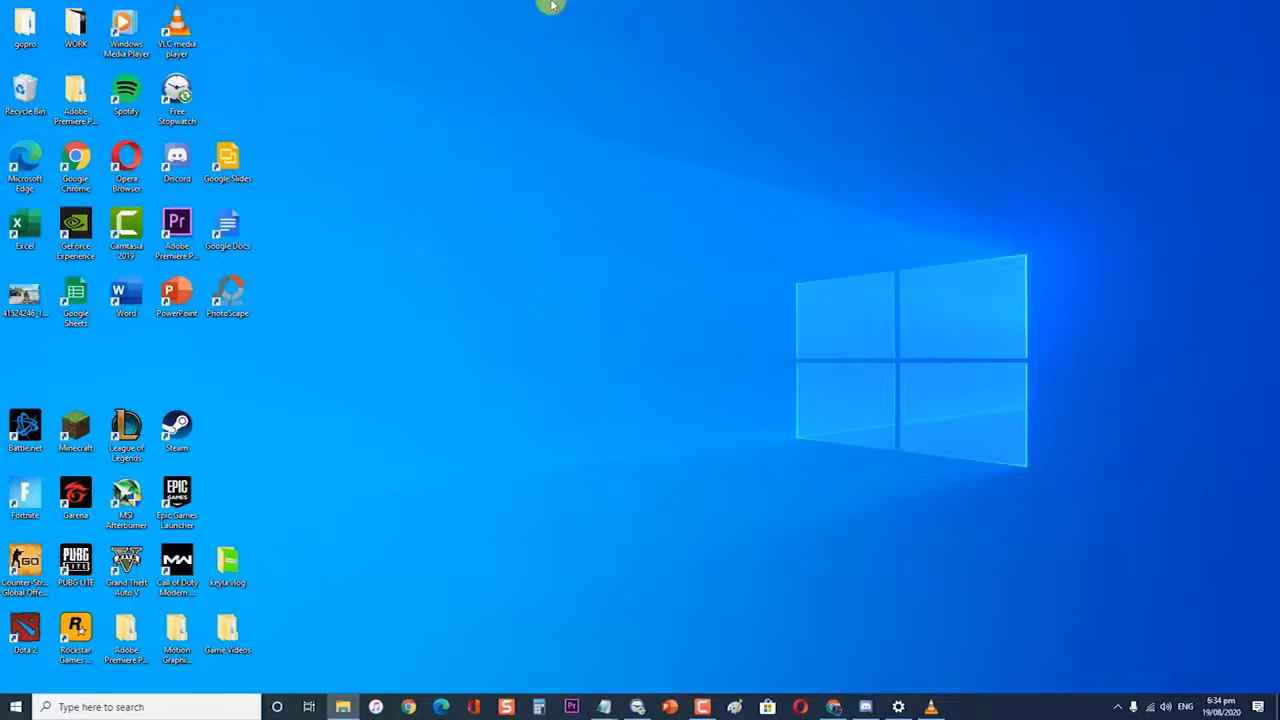
# Step: Open Discord and look through the Home, Music, Education, Science & Tech and Entertainment categories of community discovery
pyautogui.click(174, 160)
pyautogui.doubleClick(174, 160)
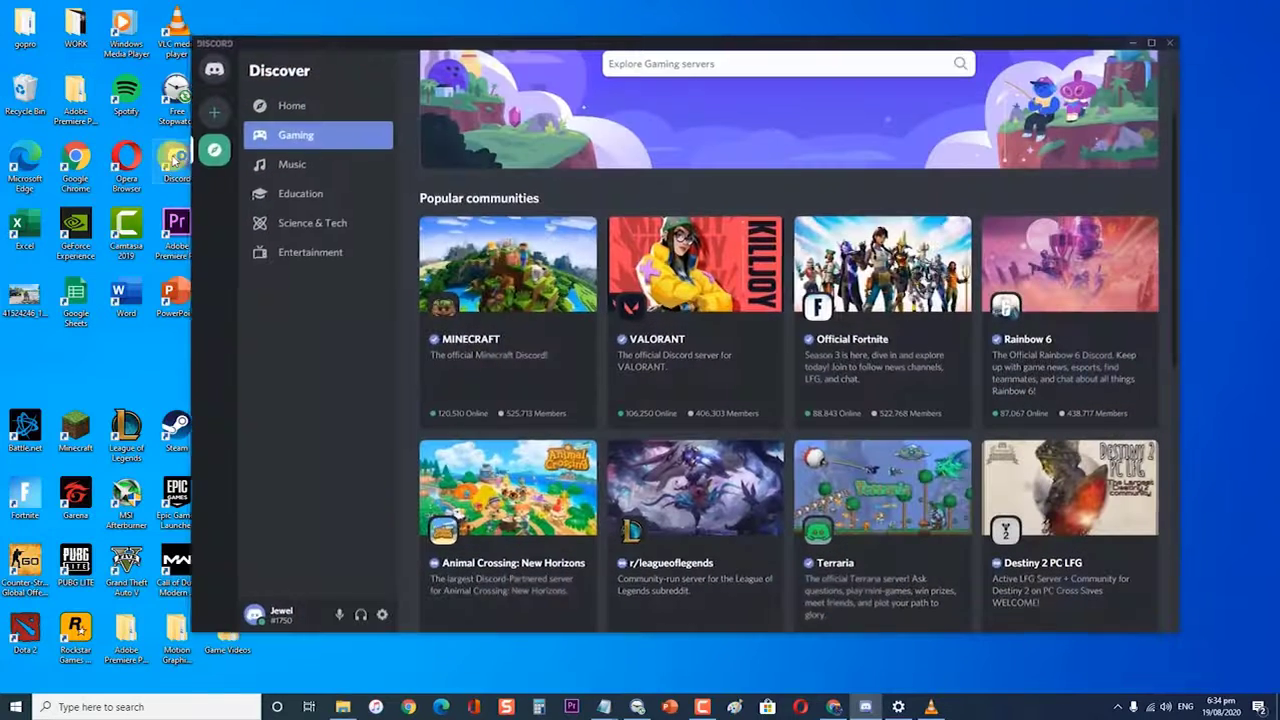
pyautogui.click(287, 106)
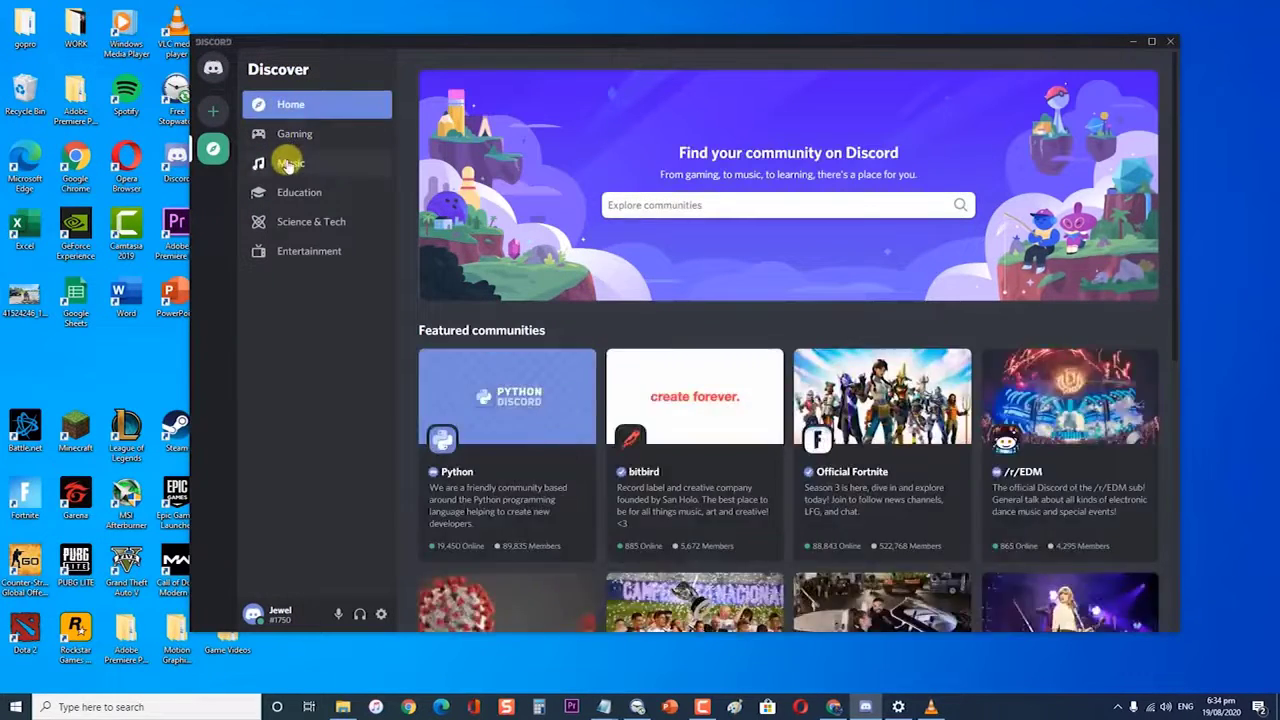
pyautogui.click(290, 164)
pyautogui.click(295, 194)
pyautogui.click(304, 222)
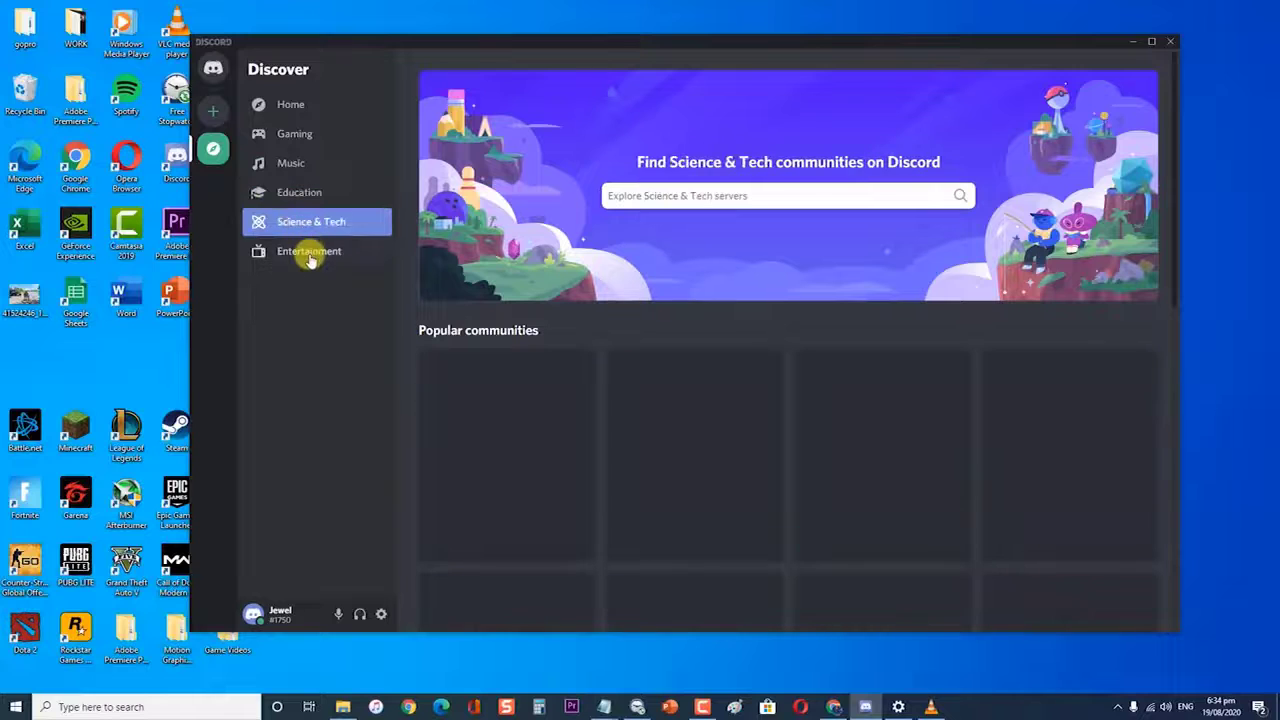
pyautogui.click(305, 251)
# Step: Look through the All, Pending and Blocked lists on the Friends page
pyautogui.click(211, 72)
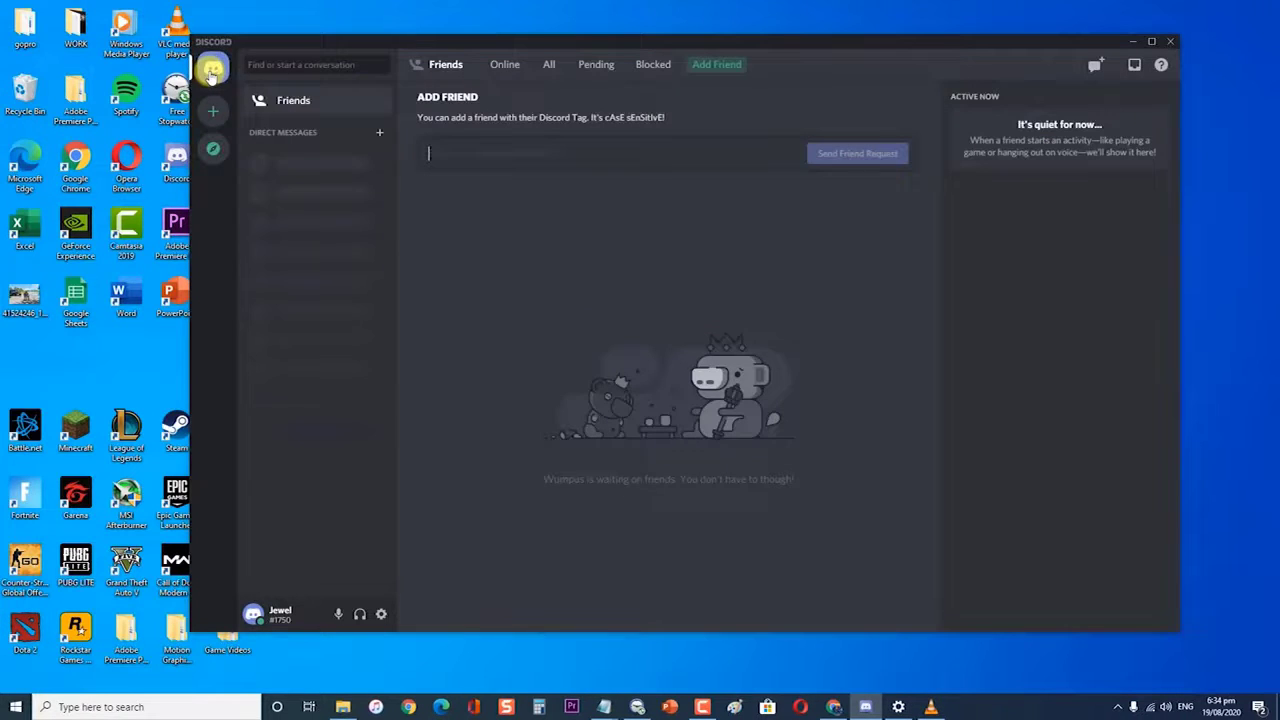
pyautogui.click(549, 64)
pyautogui.click(600, 64)
pyautogui.click(645, 65)
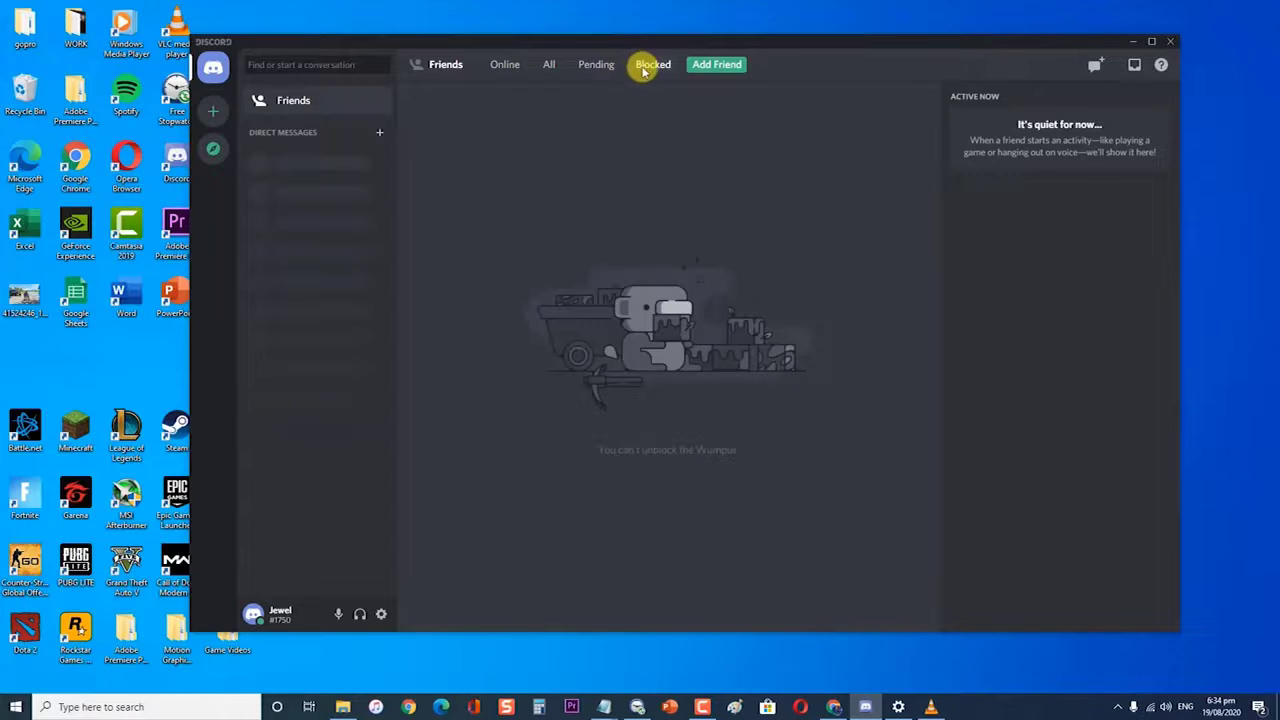
# Step: Return to community discovery and examine the popular servers in the Entertainment and Gaming categories
pyautogui.click(214, 147)
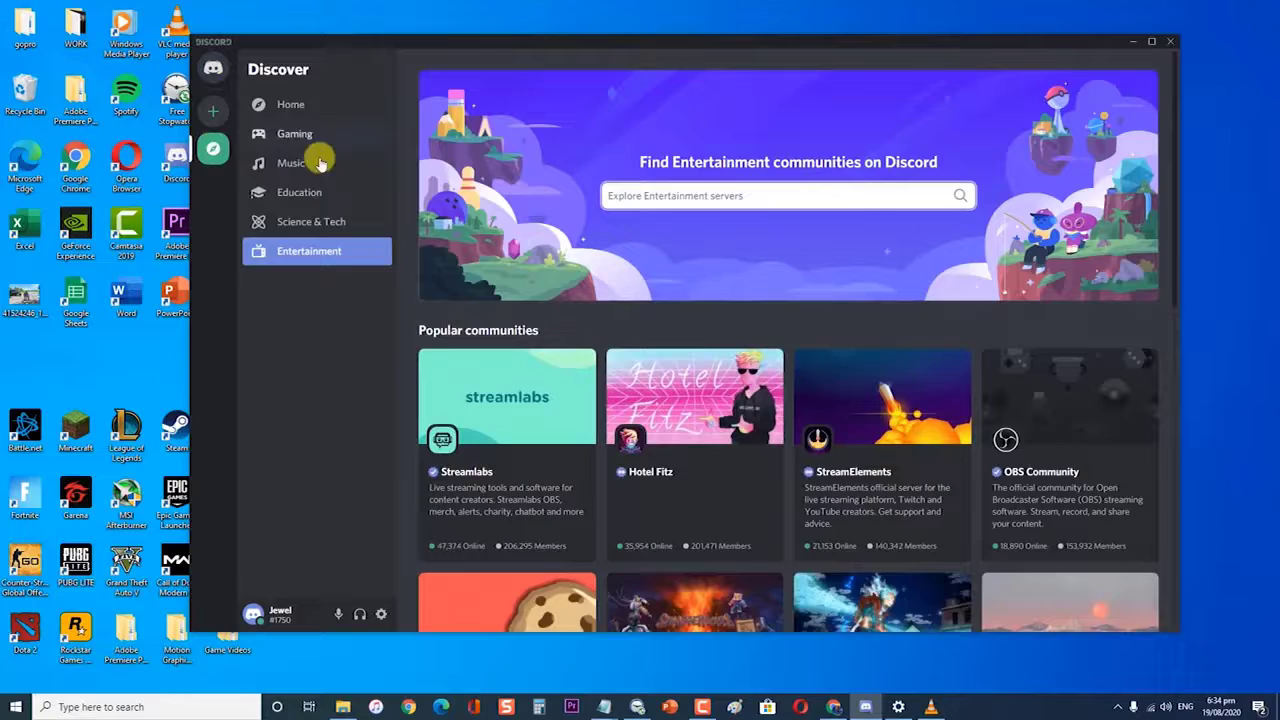
pyautogui.scroll(-5, 632, 380)
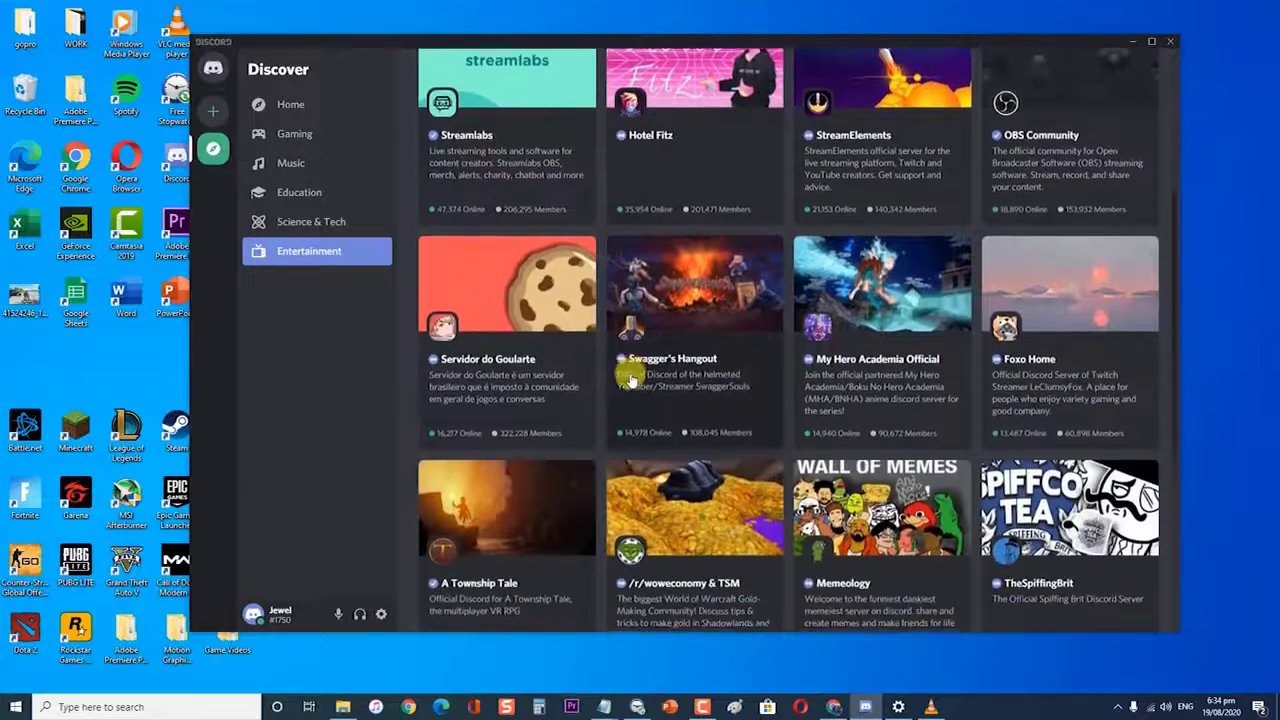
pyautogui.scroll(-3, 632, 378)
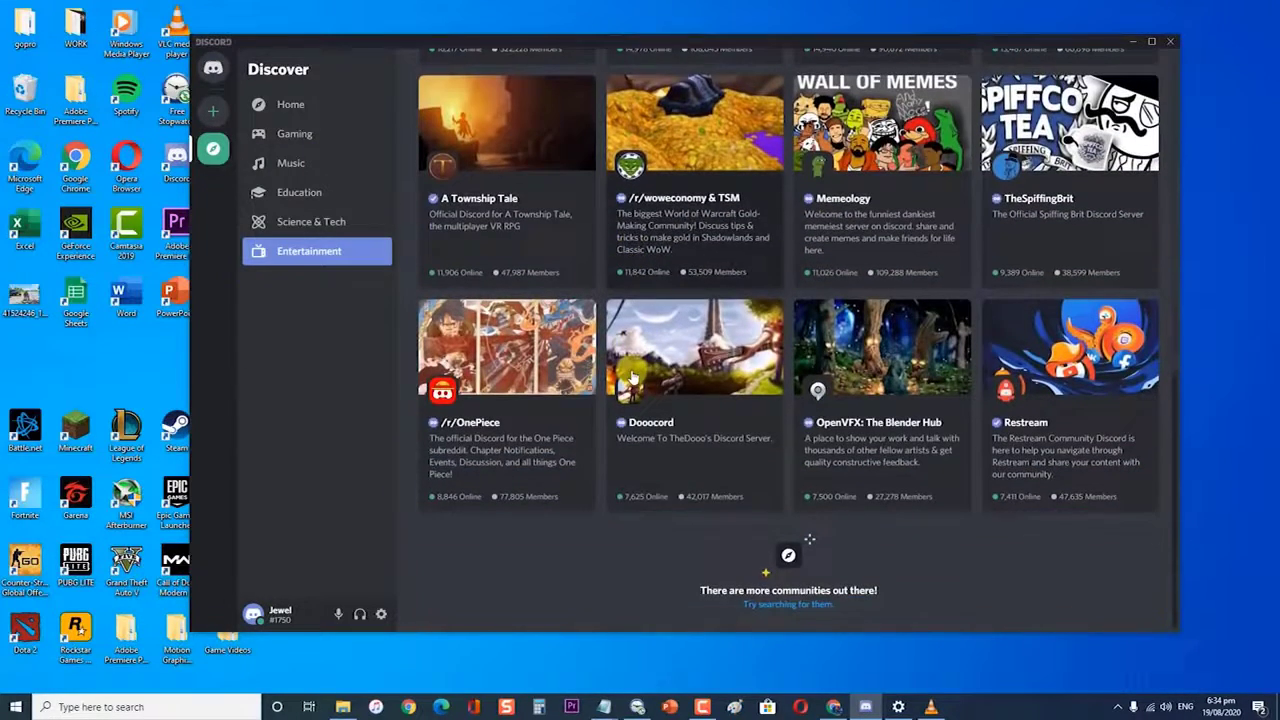
pyautogui.scroll(8, 632, 378)
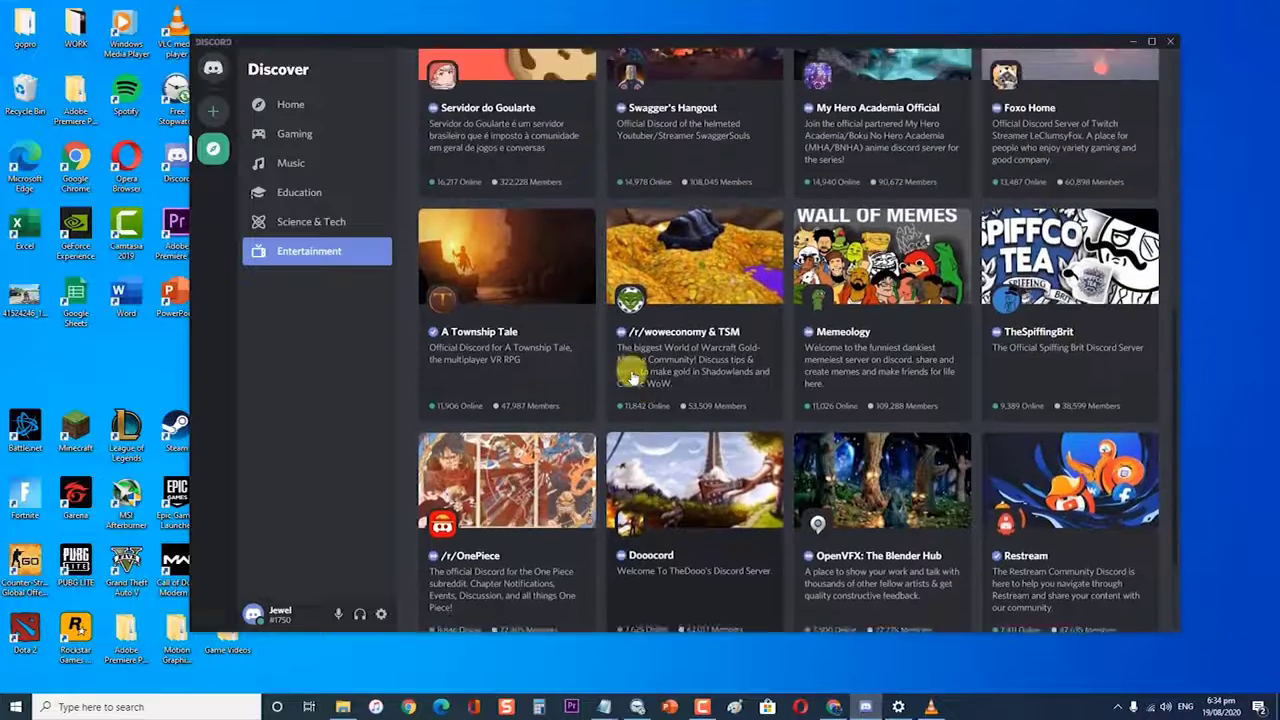
pyautogui.scroll(2, 643, 370)
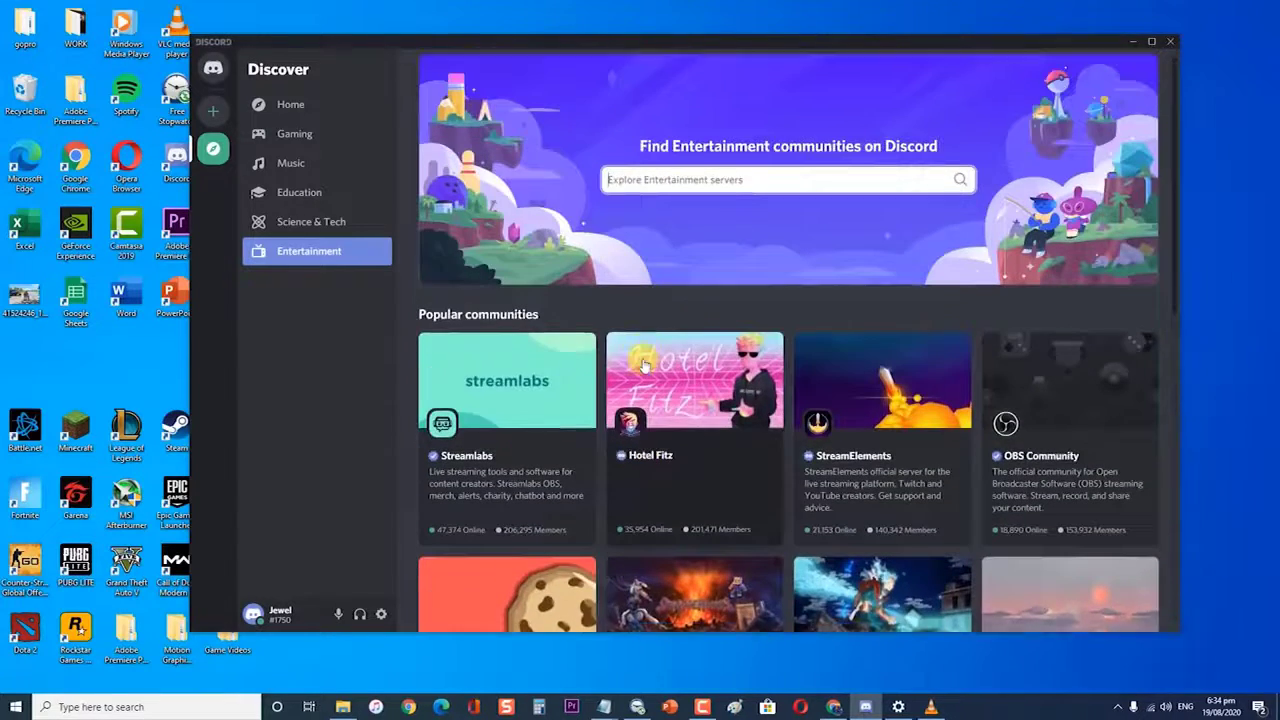
pyautogui.click(296, 135)
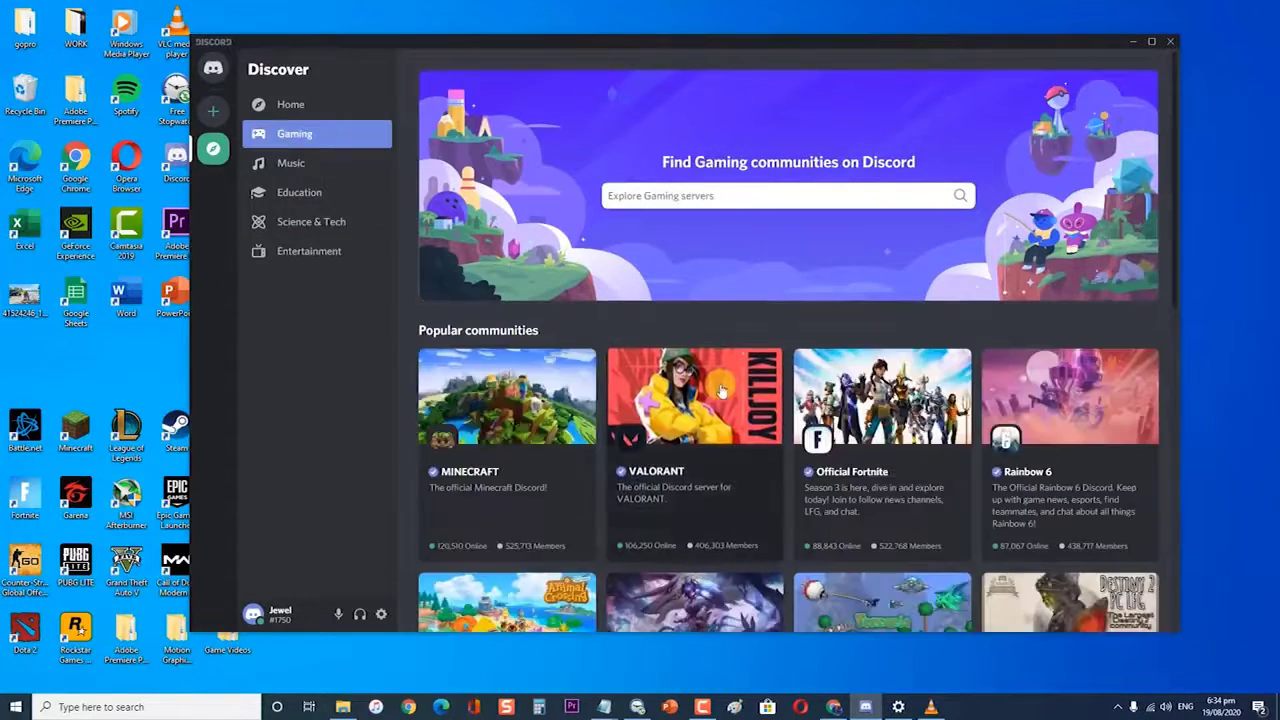
pyautogui.scroll(-5, 722, 385)
pyautogui.scroll(-4, 722, 388)
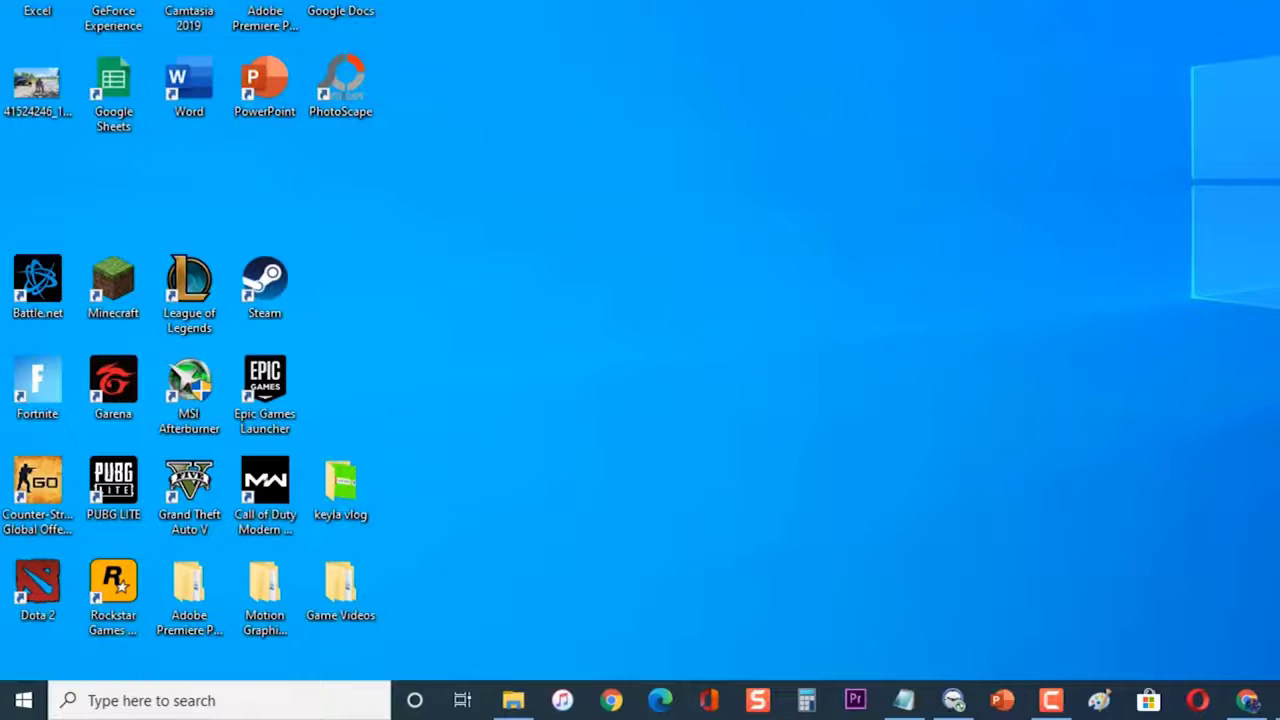
# Step: Show the Windows power options and locate the Restart option
pyautogui.click(22, 699)
pyautogui.click(29, 655)
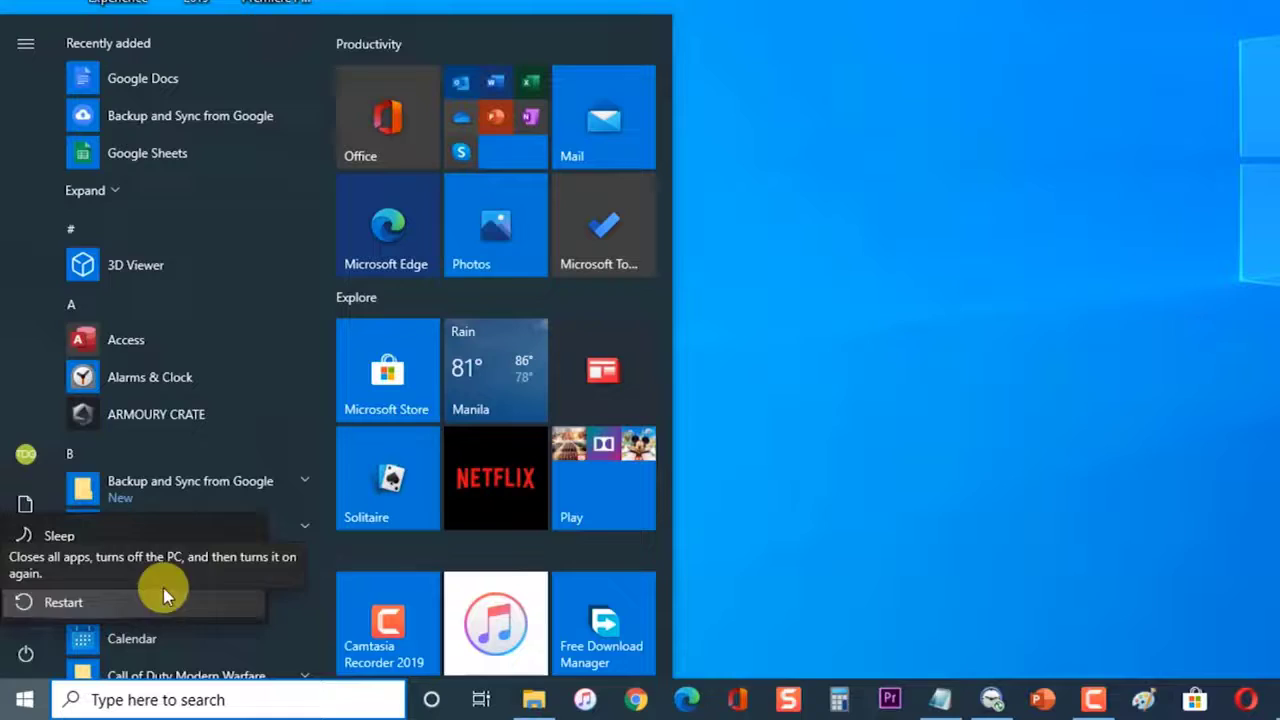
pyautogui.click(1040, 330)
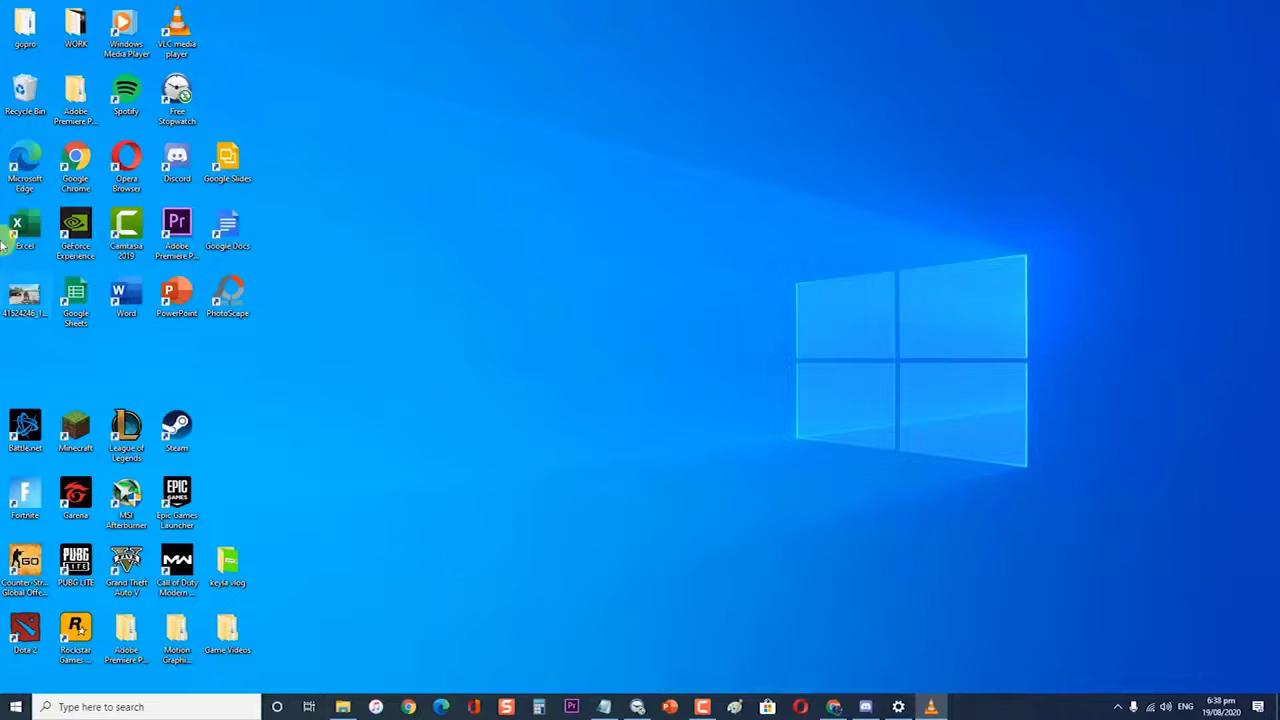
# Step: Open Discord and set the output device in the Voice & Video settings to Speakers (Realtek(R) Audio)
pyautogui.doubleClick(177, 168)
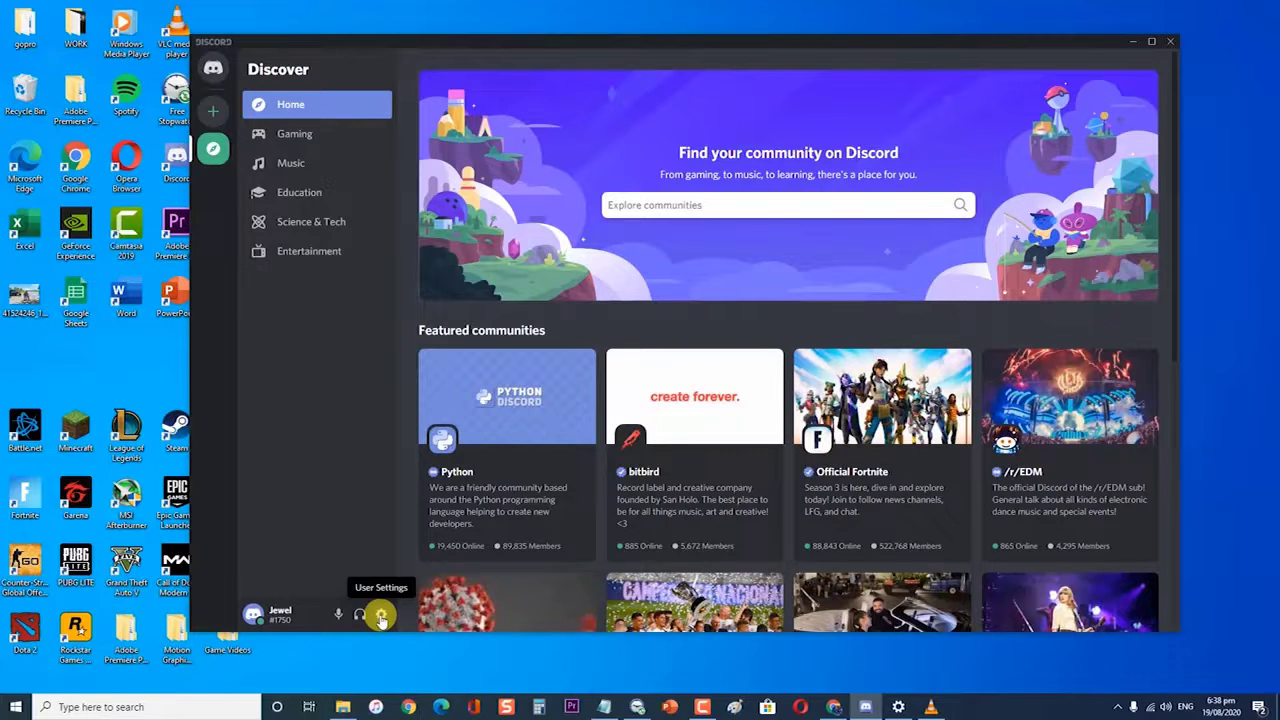
pyautogui.click(381, 617)
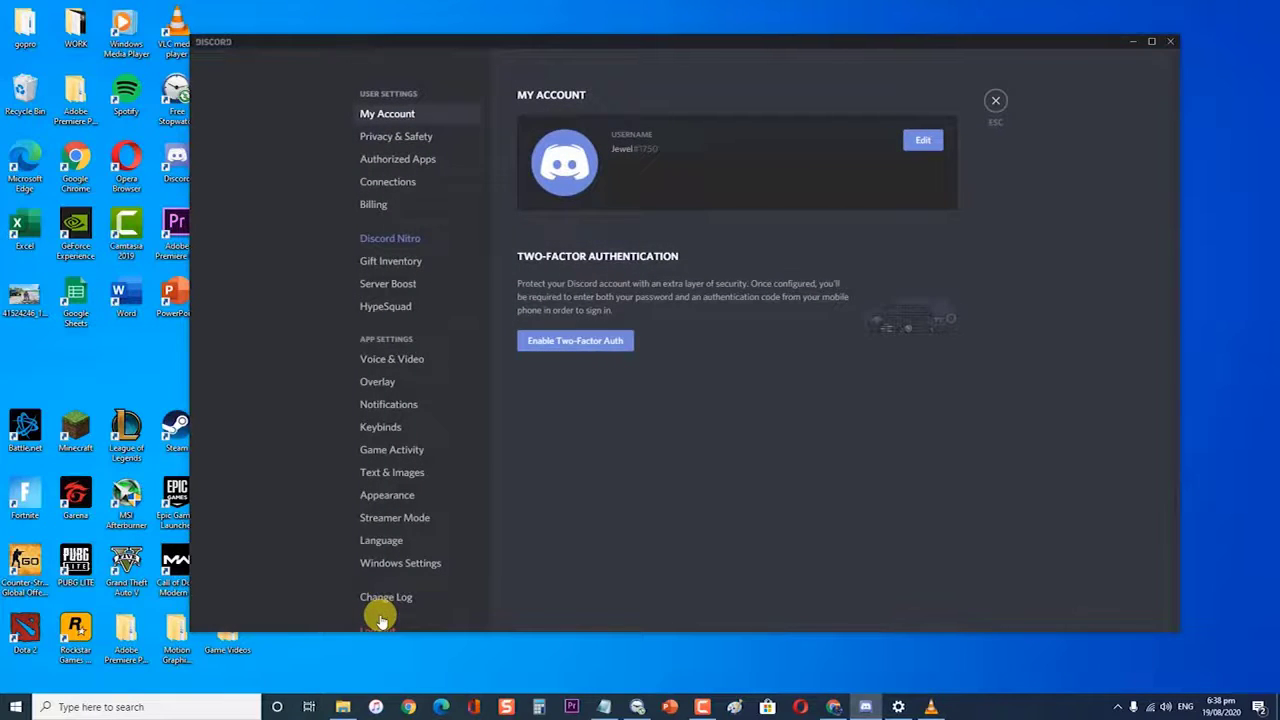
pyautogui.click(397, 362)
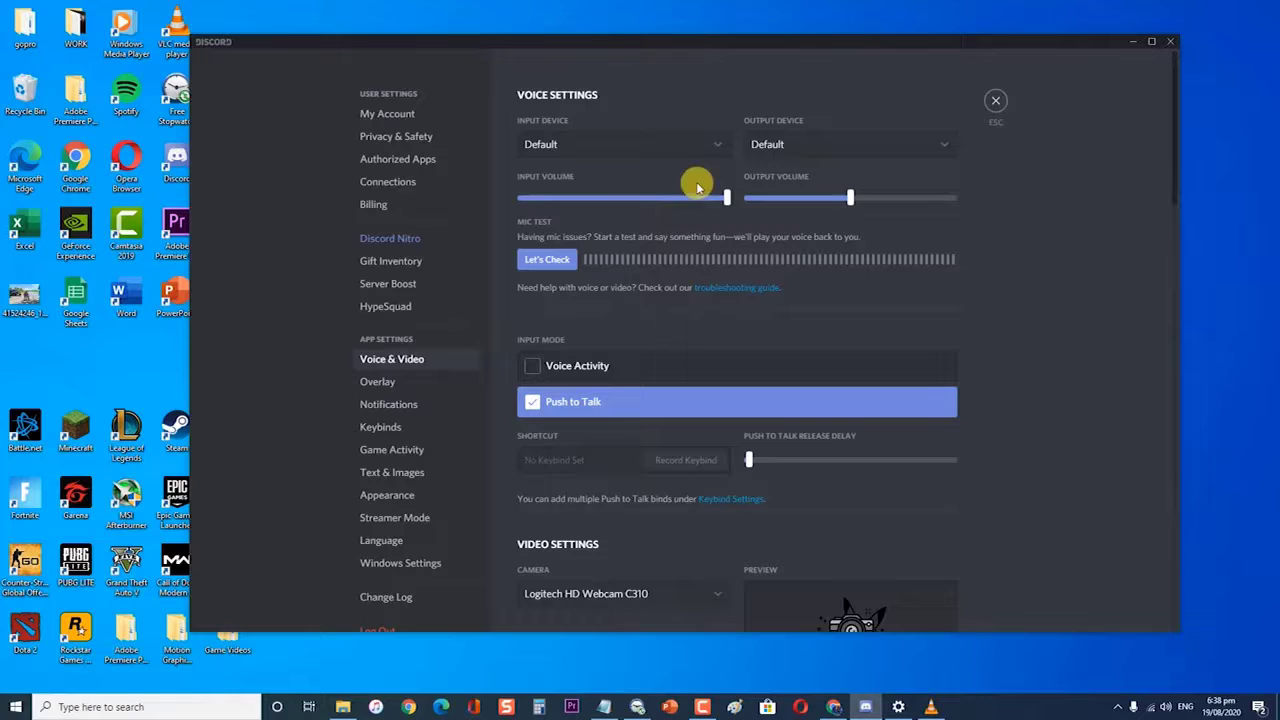
pyautogui.click(796, 146)
pyautogui.click(801, 198)
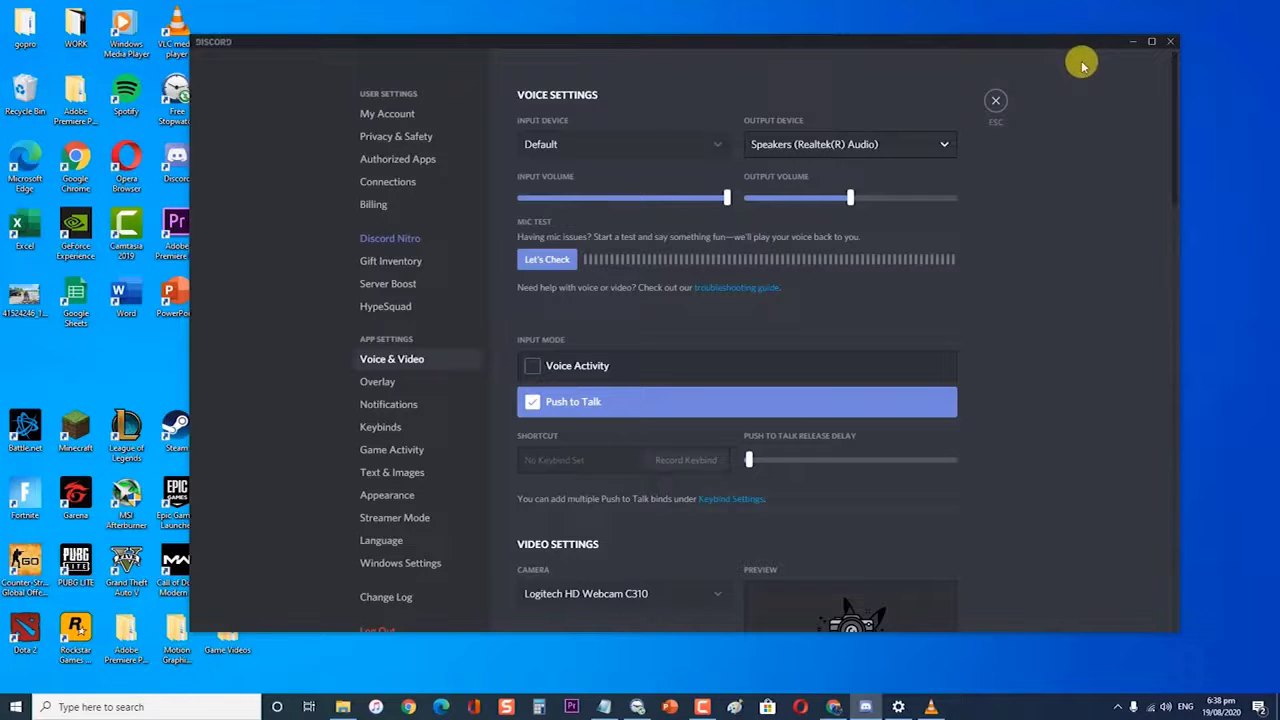
# Step: Close and reopen Discord, and leave the user settings for the Discover home page
pyautogui.click(1170, 45)
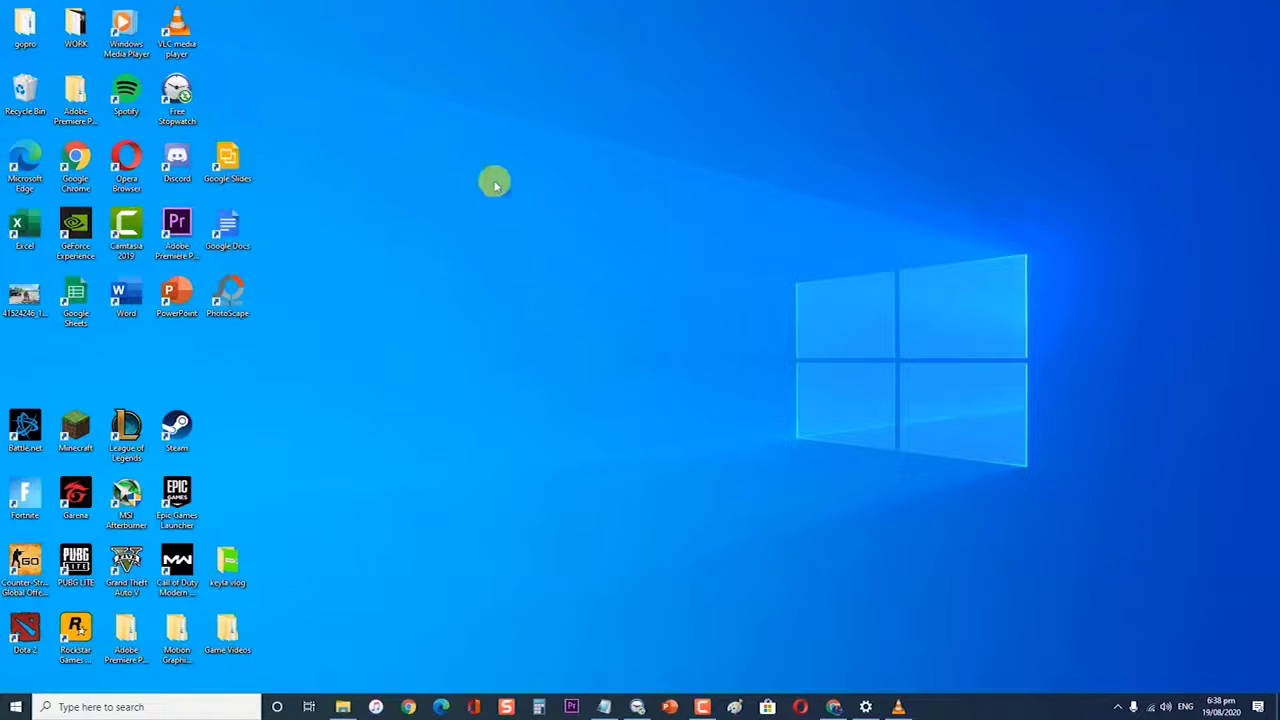
pyautogui.doubleClick(170, 163)
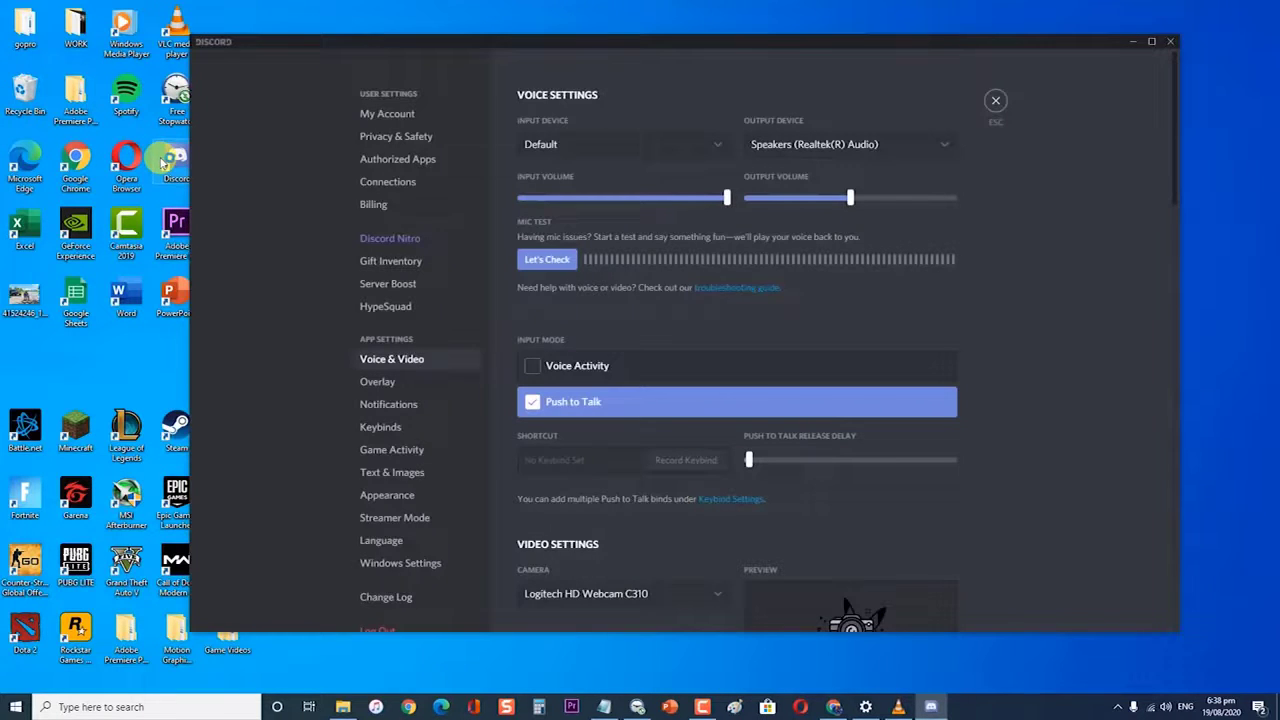
pyautogui.click(994, 107)
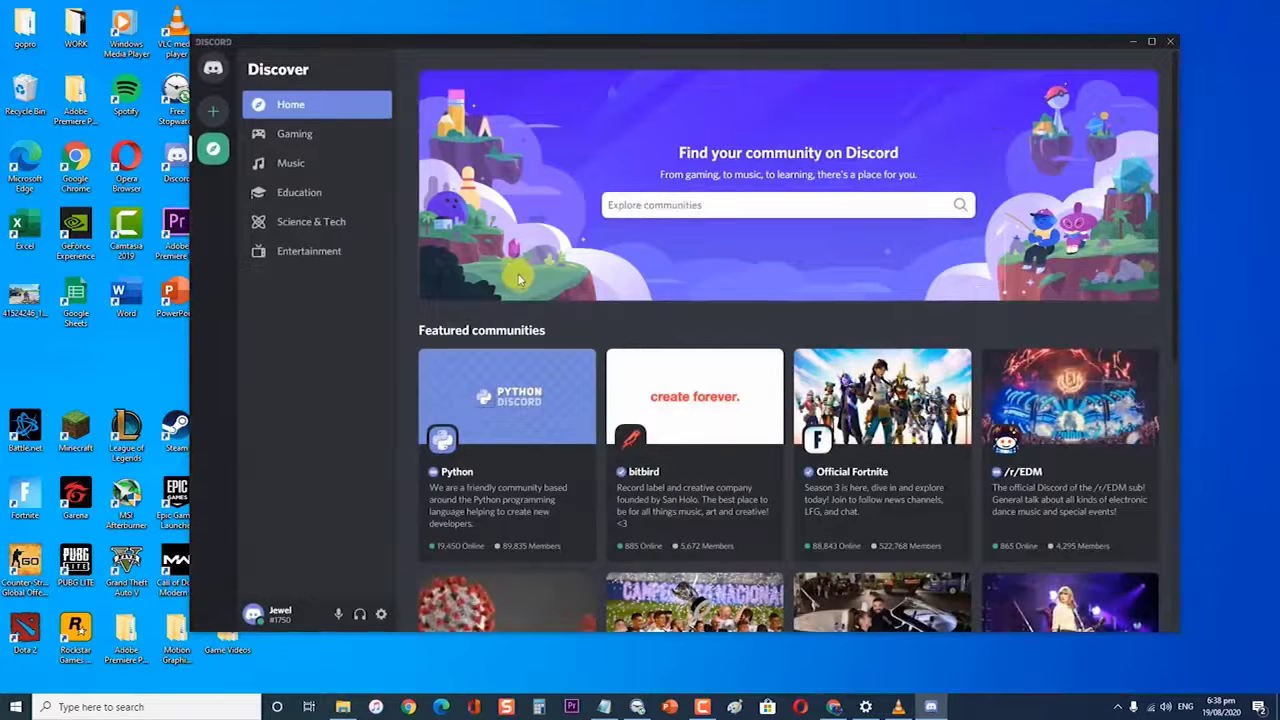
pyautogui.scroll(-2, 551, 332)
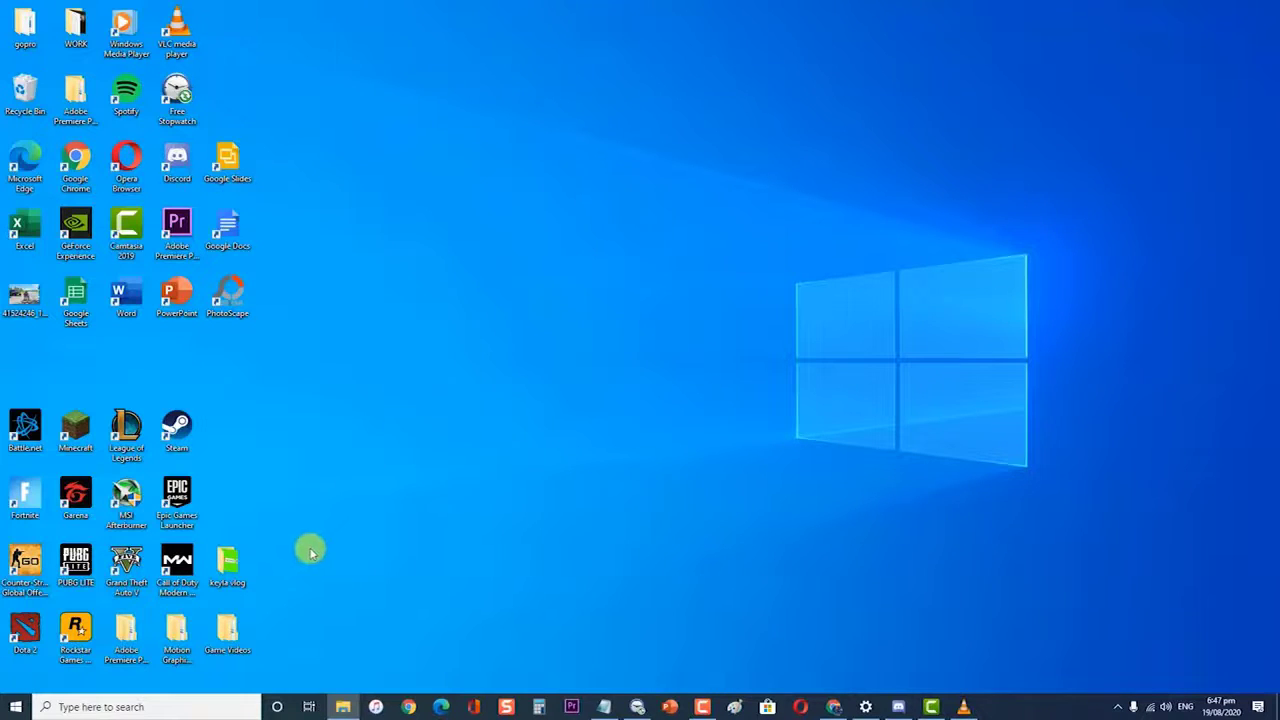
# Step: Open the Streamer Mode settings in Discord, toggle Streamer Mode on and back off, and leave the settings
pyautogui.doubleClick(176, 163)
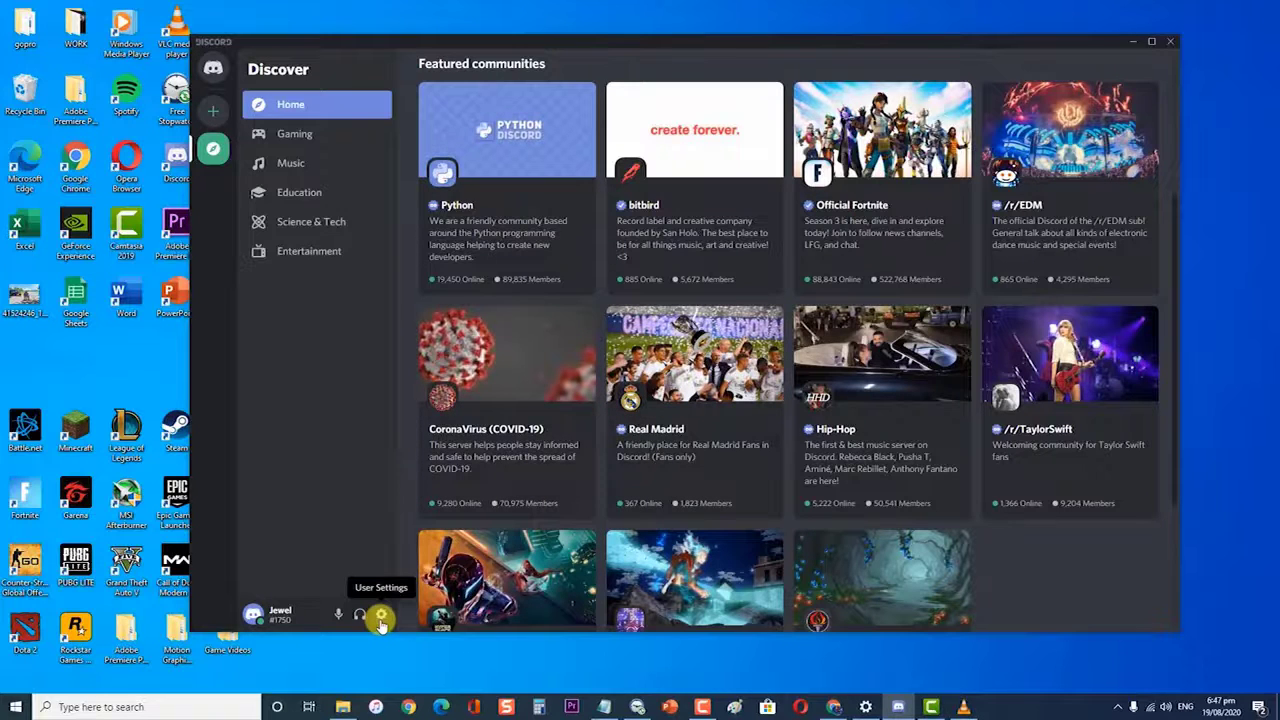
pyautogui.click(381, 617)
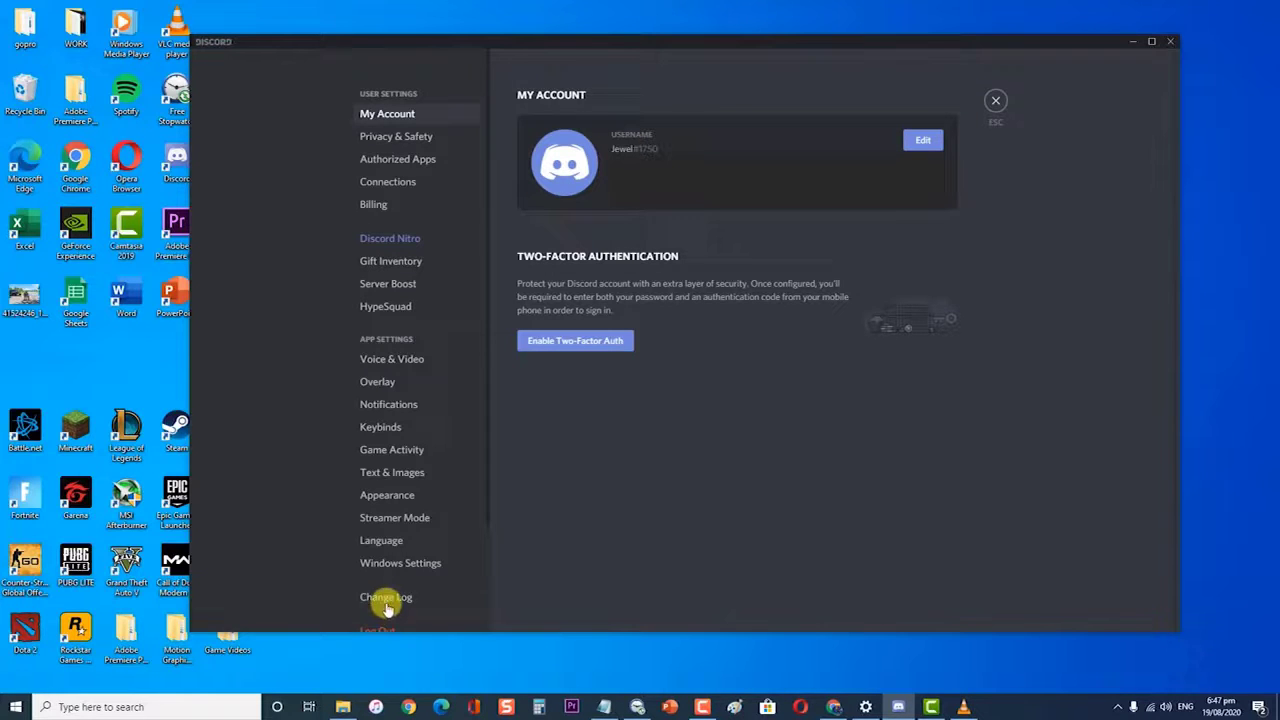
pyautogui.click(393, 518)
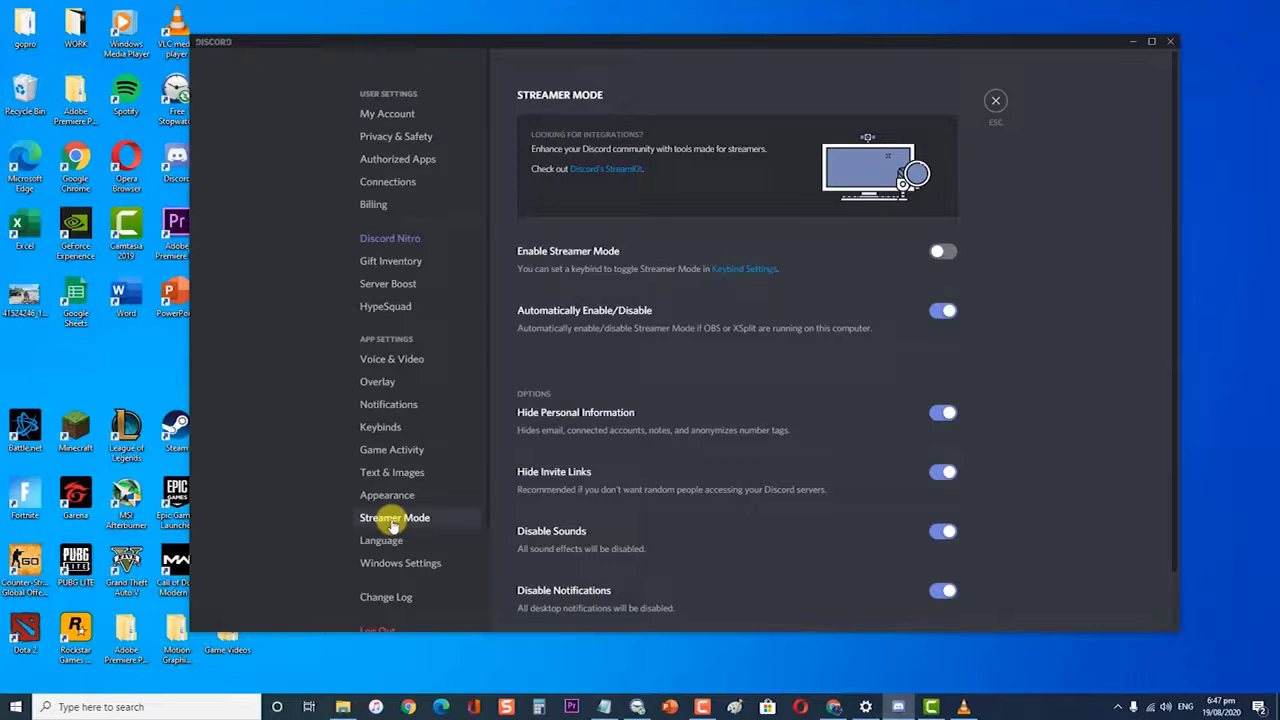
pyautogui.click(945, 250)
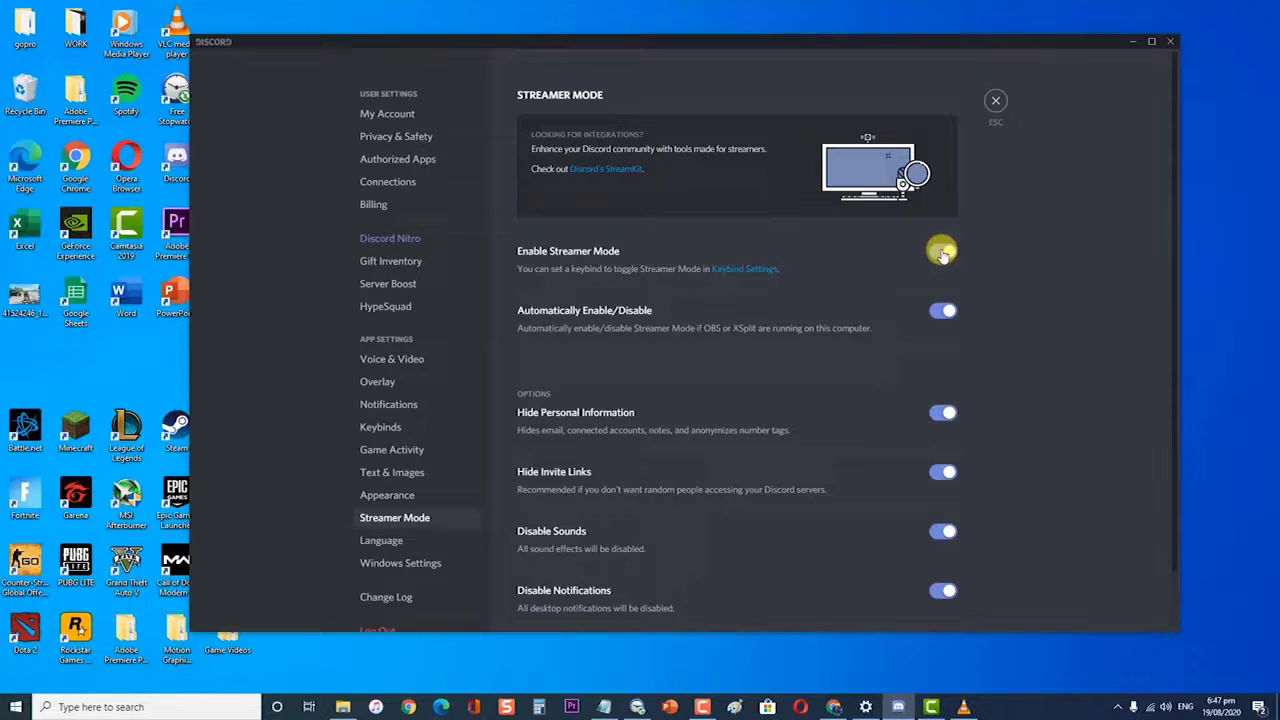
pyautogui.click(942, 252)
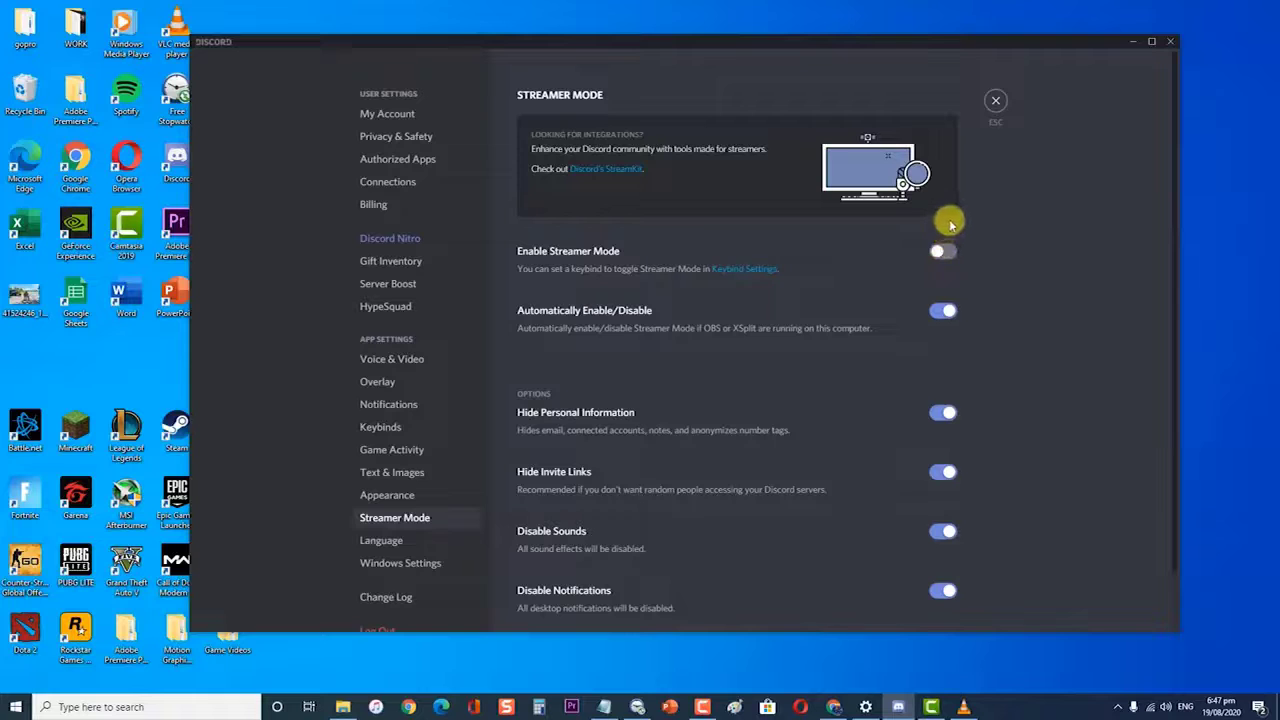
pyautogui.click(990, 101)
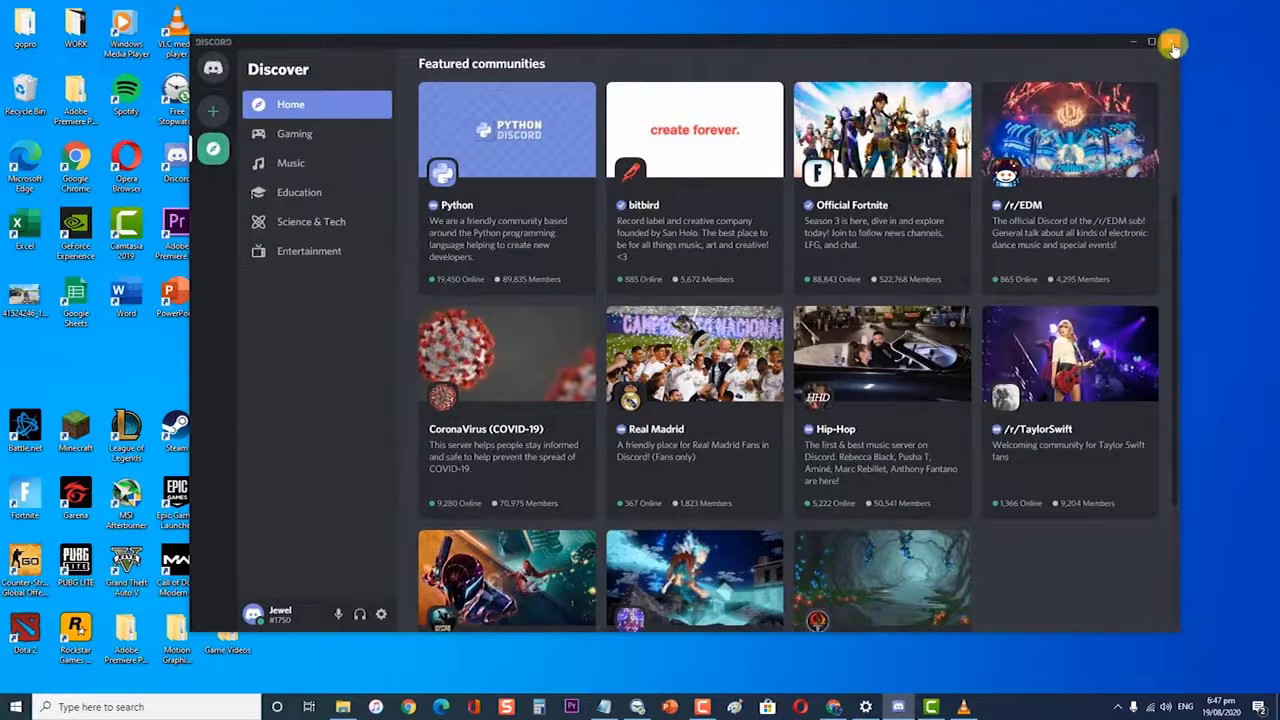
# Step: Close and reopen Discord, and look over the featured communities on the Discover home page
pyautogui.click(1172, 43)
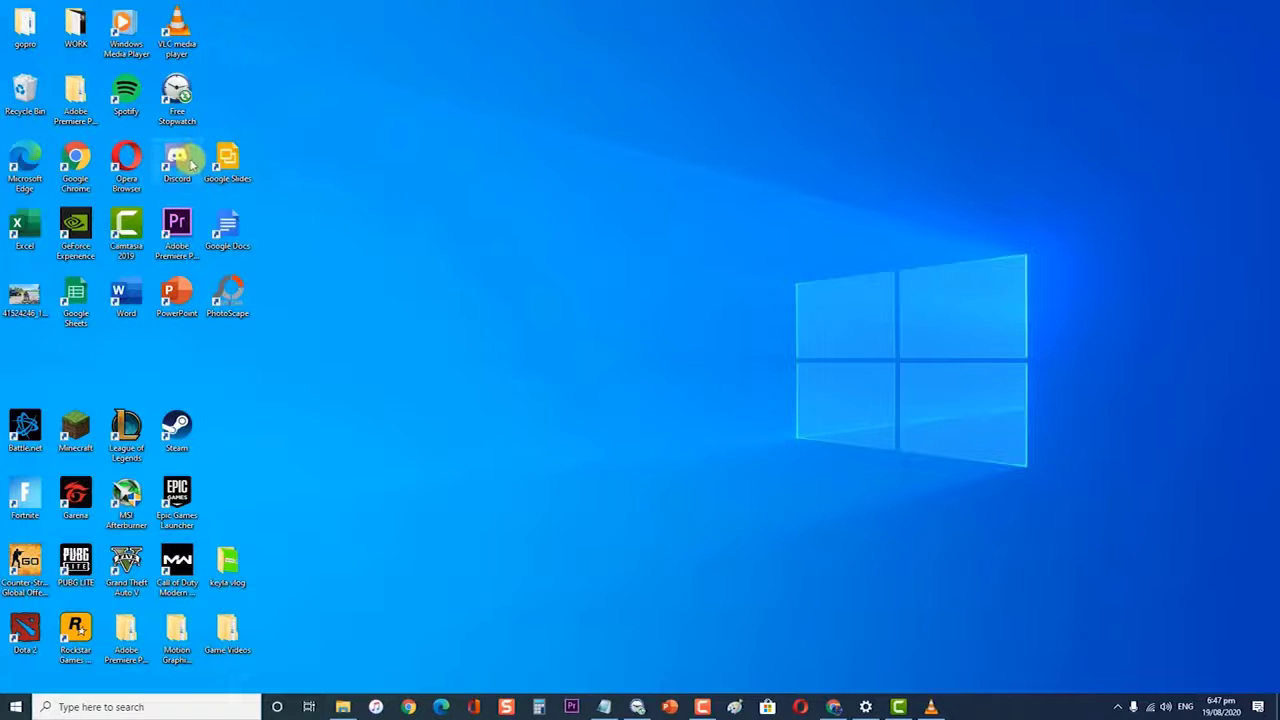
pyautogui.doubleClick(190, 164)
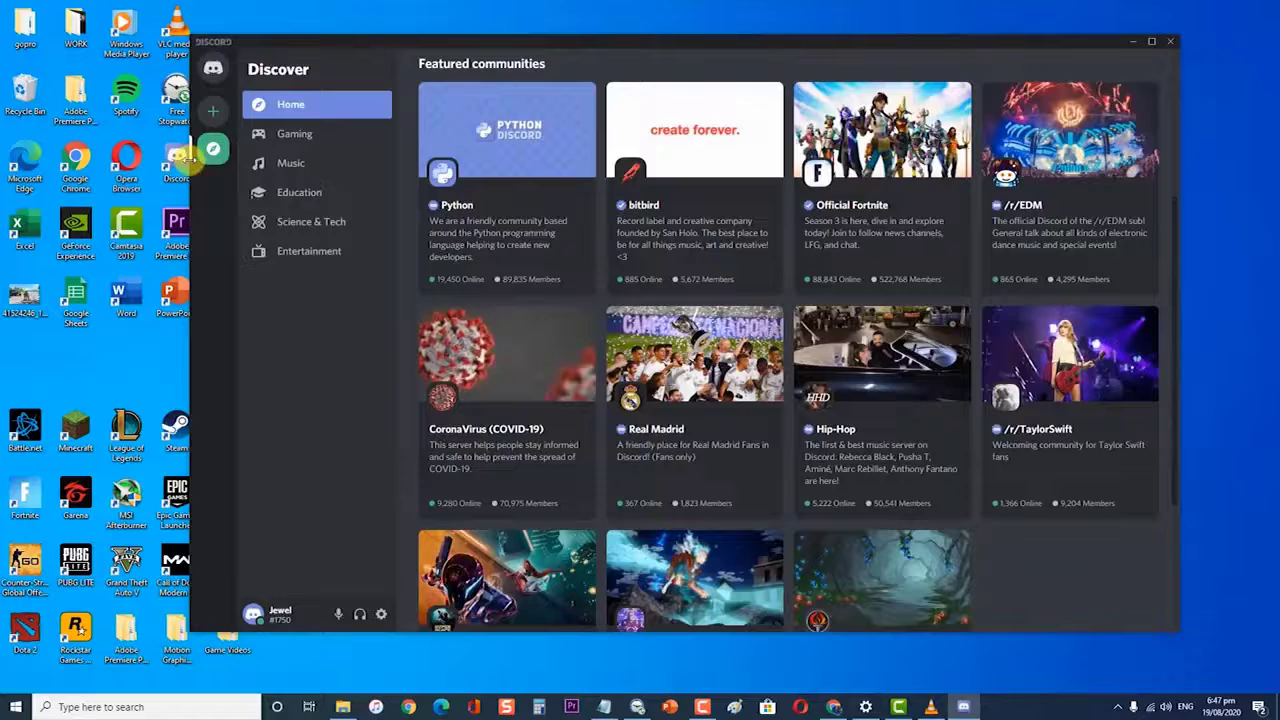
pyautogui.scroll(-2, 508, 370)
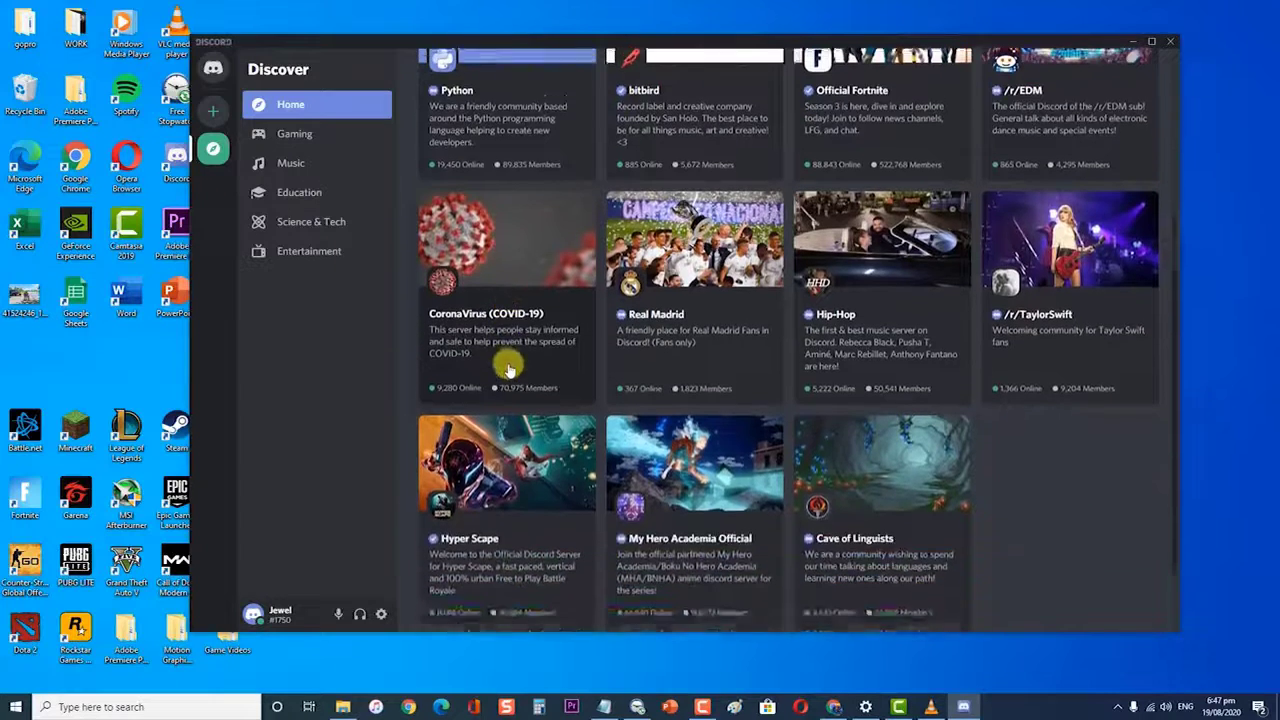
pyautogui.scroll(4, 510, 368)
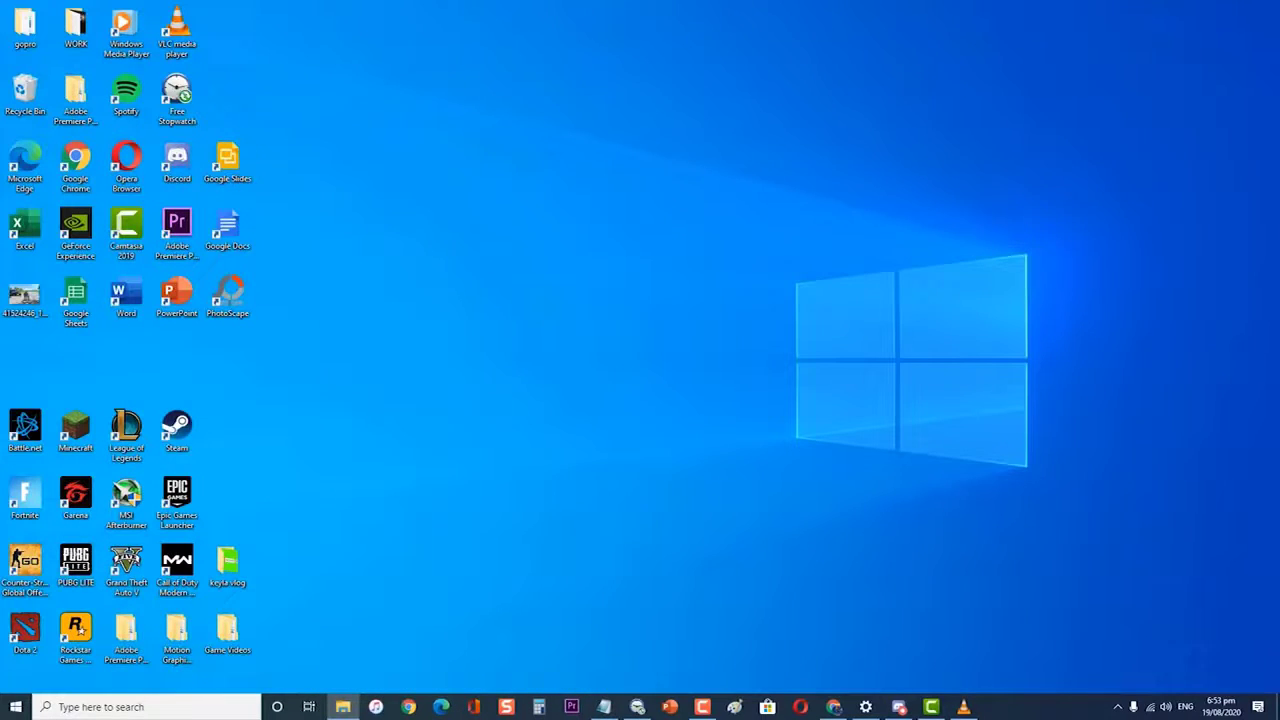
# Step: Open Discord and bring up the notification settings of the MINECRAFT server
pyautogui.click(180, 170)
pyautogui.doubleClick(178, 170)
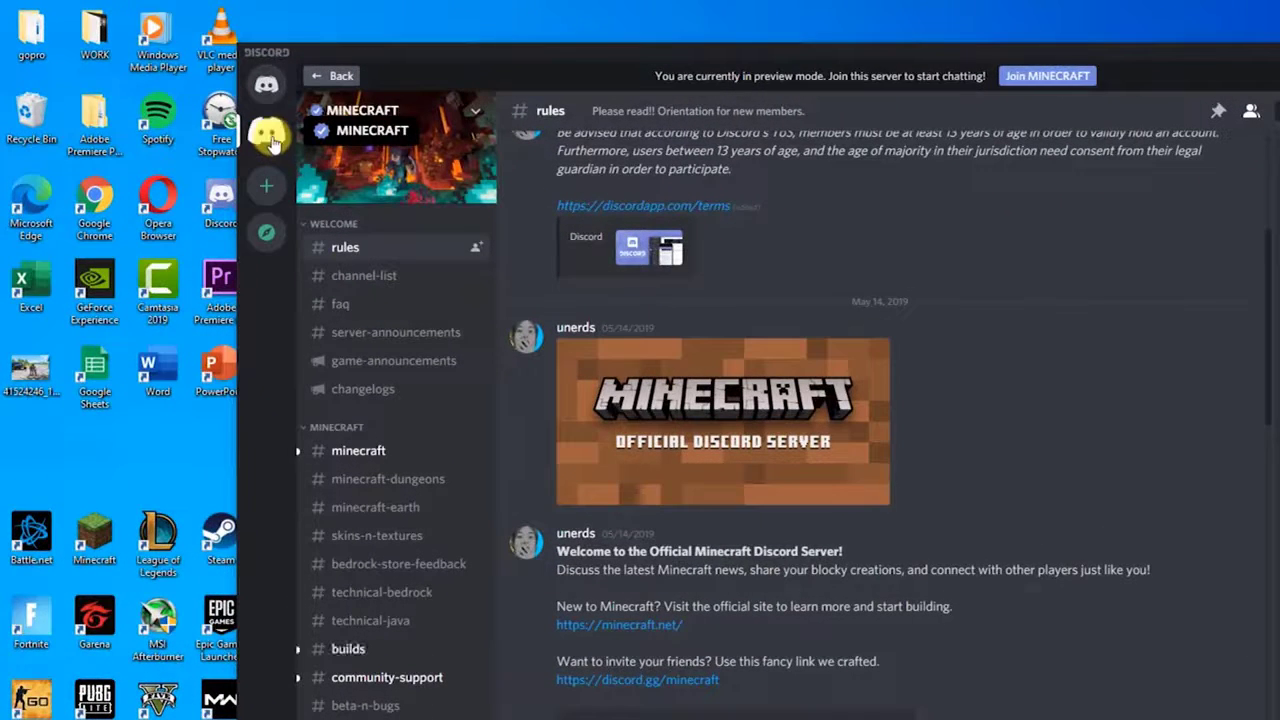
pyautogui.rightClick(268, 134)
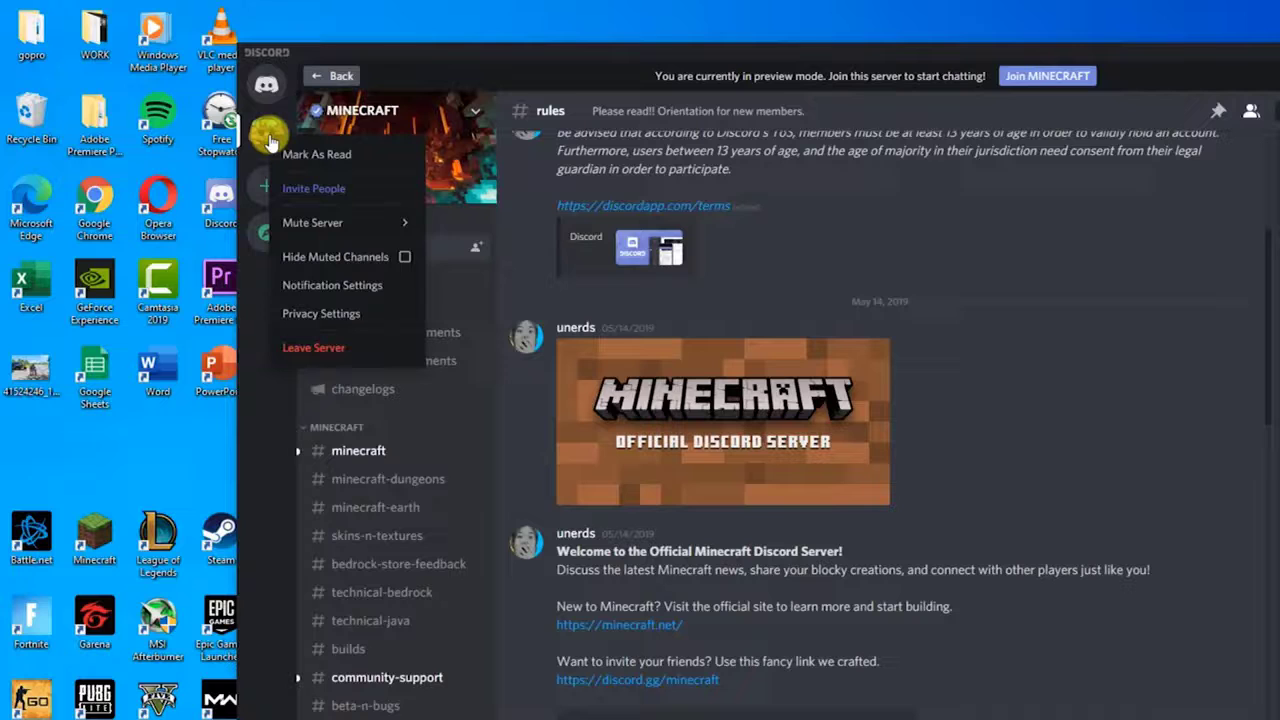
pyautogui.click(330, 290)
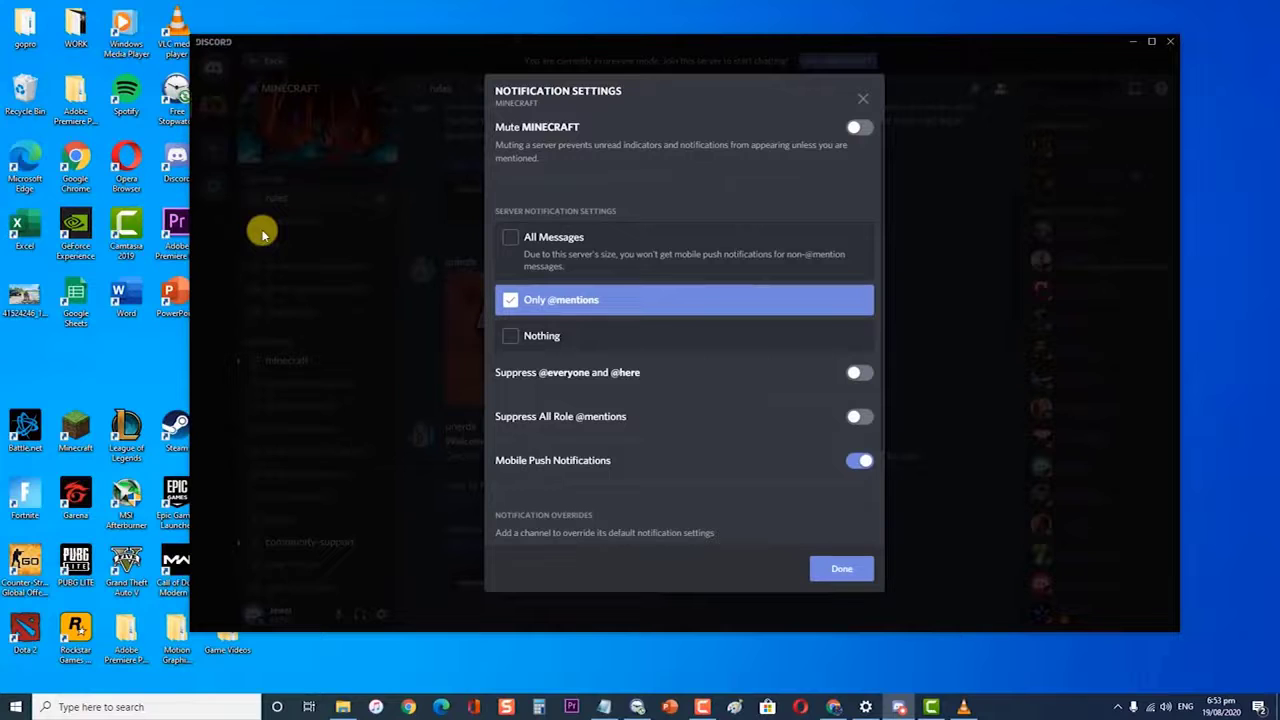
# Step: Set the MINECRAFT server notifications to All Messages and save the notification settings
pyautogui.click(511, 237)
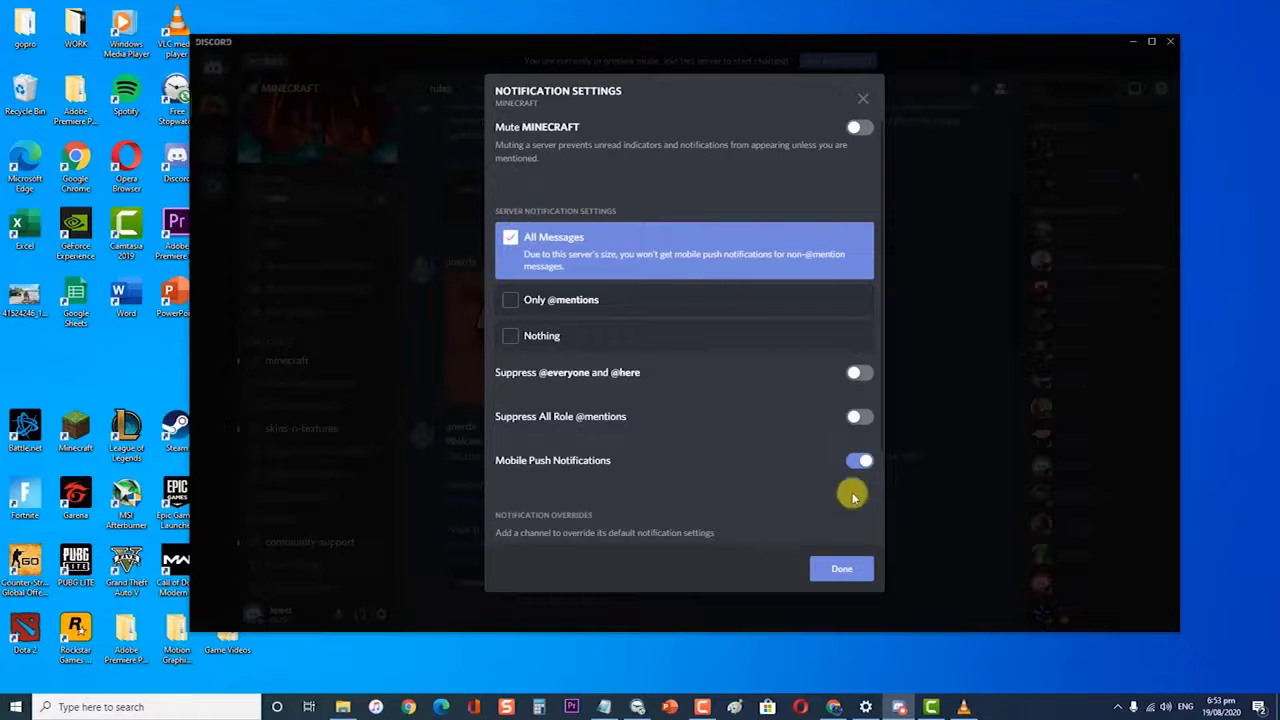
pyautogui.click(843, 569)
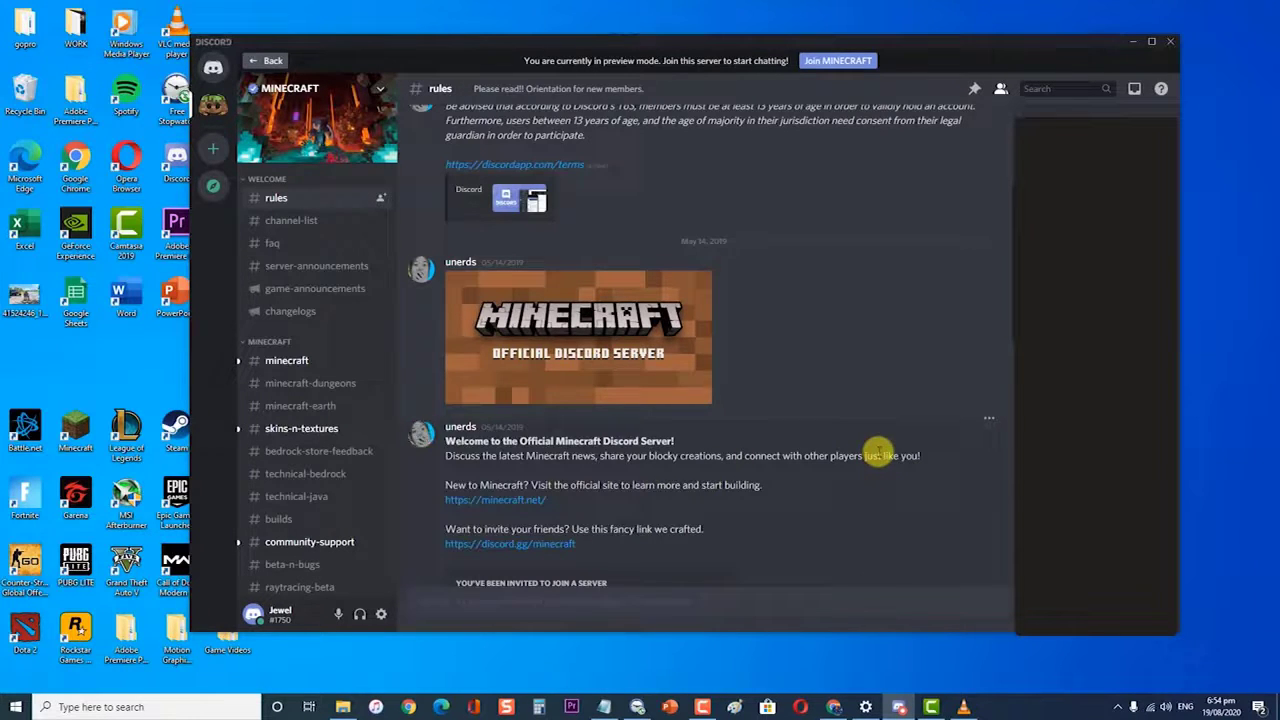
pyautogui.scroll(-2, 875, 455)
pyautogui.scroll(-5, 878, 455)
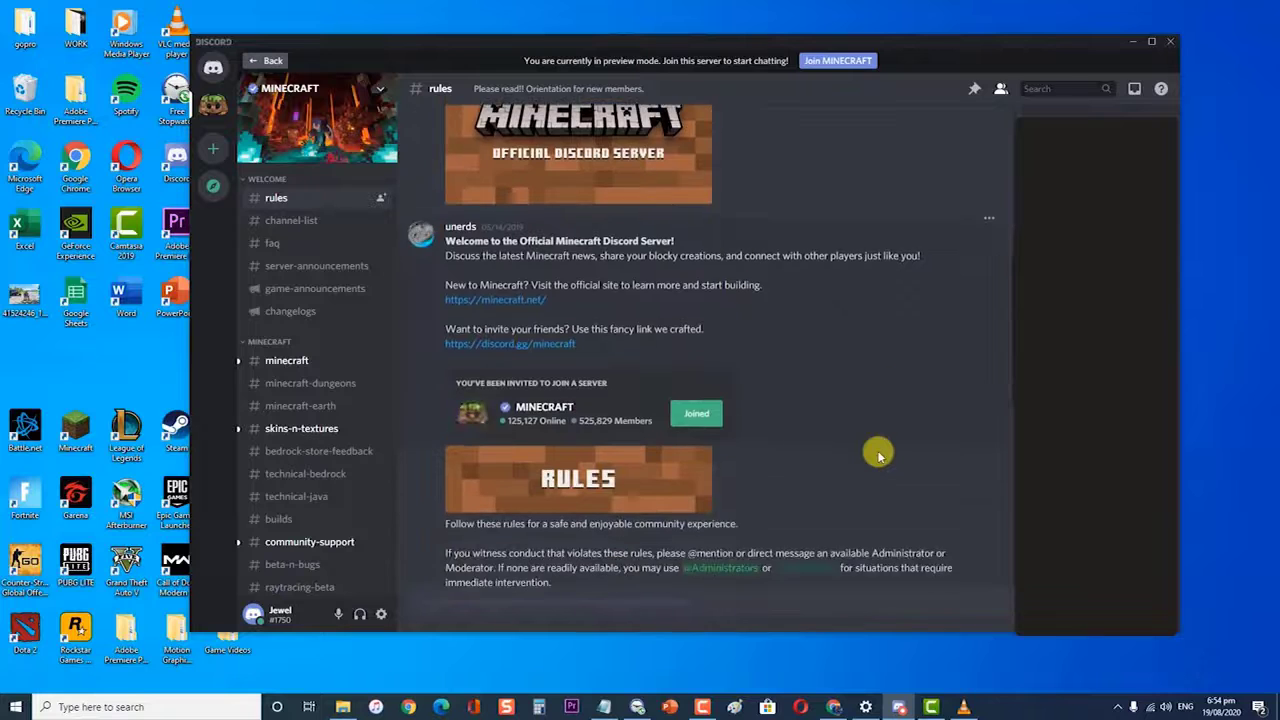
pyautogui.scroll(-2, 878, 453)
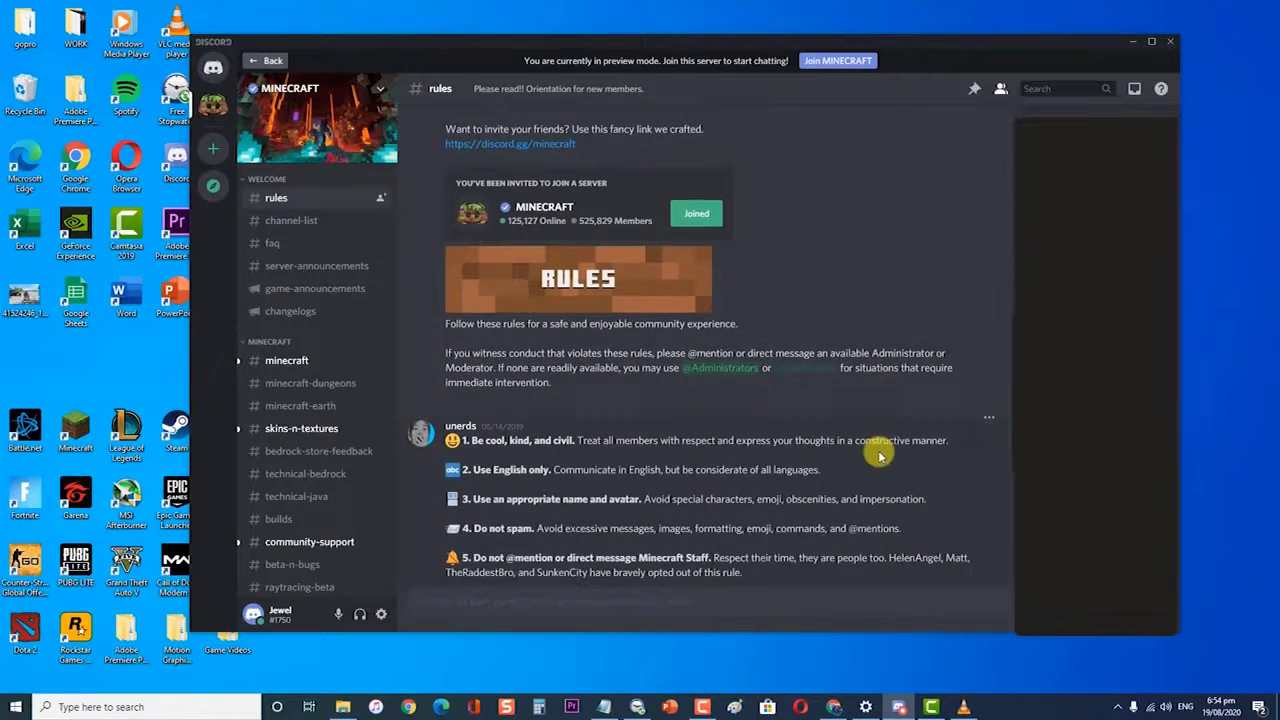
pyautogui.scroll(8, 880, 449)
pyautogui.scroll(5, 856, 421)
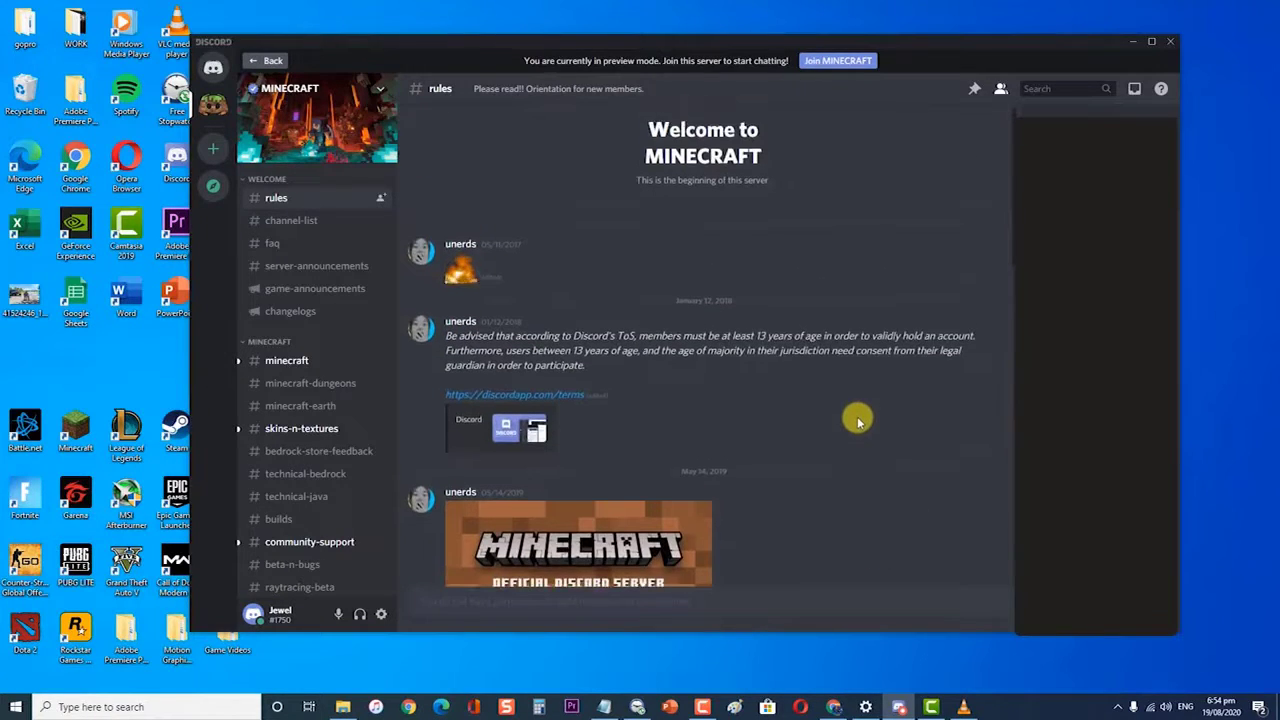
pyautogui.scroll(-5, 858, 421)
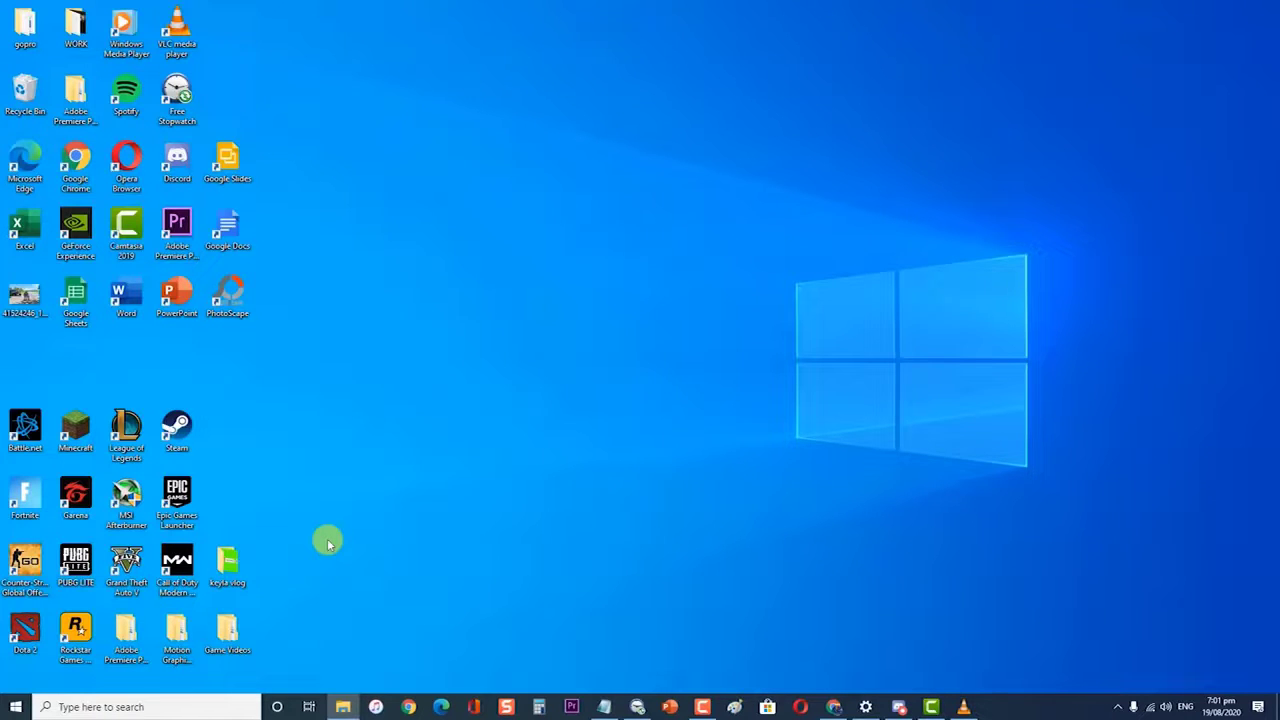
# Step: Open the Windows Update page under Update & Security in Windows Settings and check for updates
pyautogui.click(17, 706)
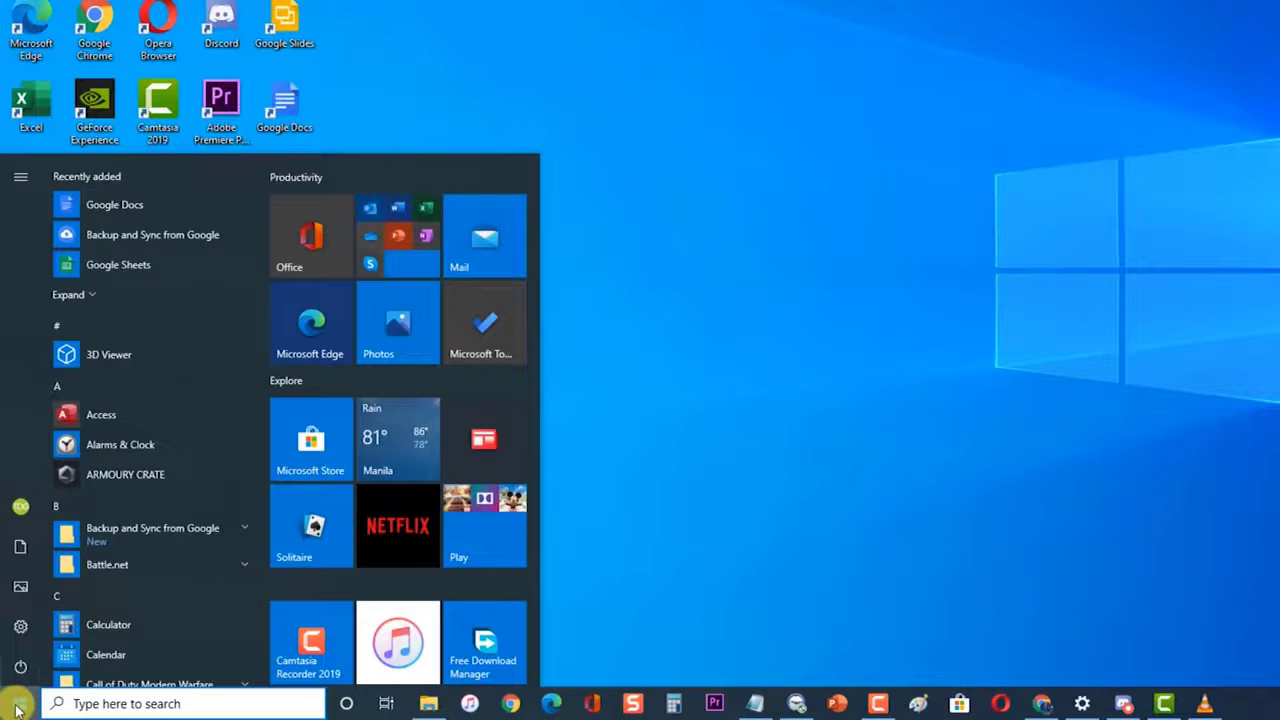
pyautogui.click(20, 626)
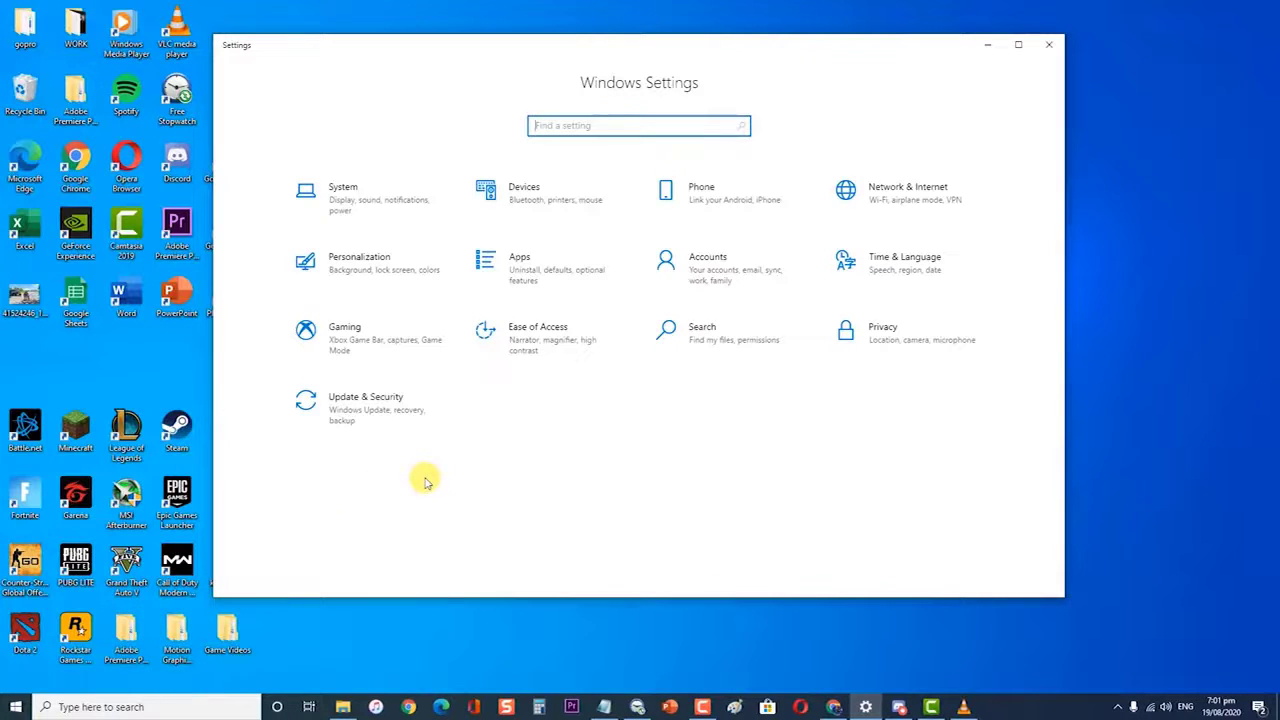
pyautogui.click(368, 424)
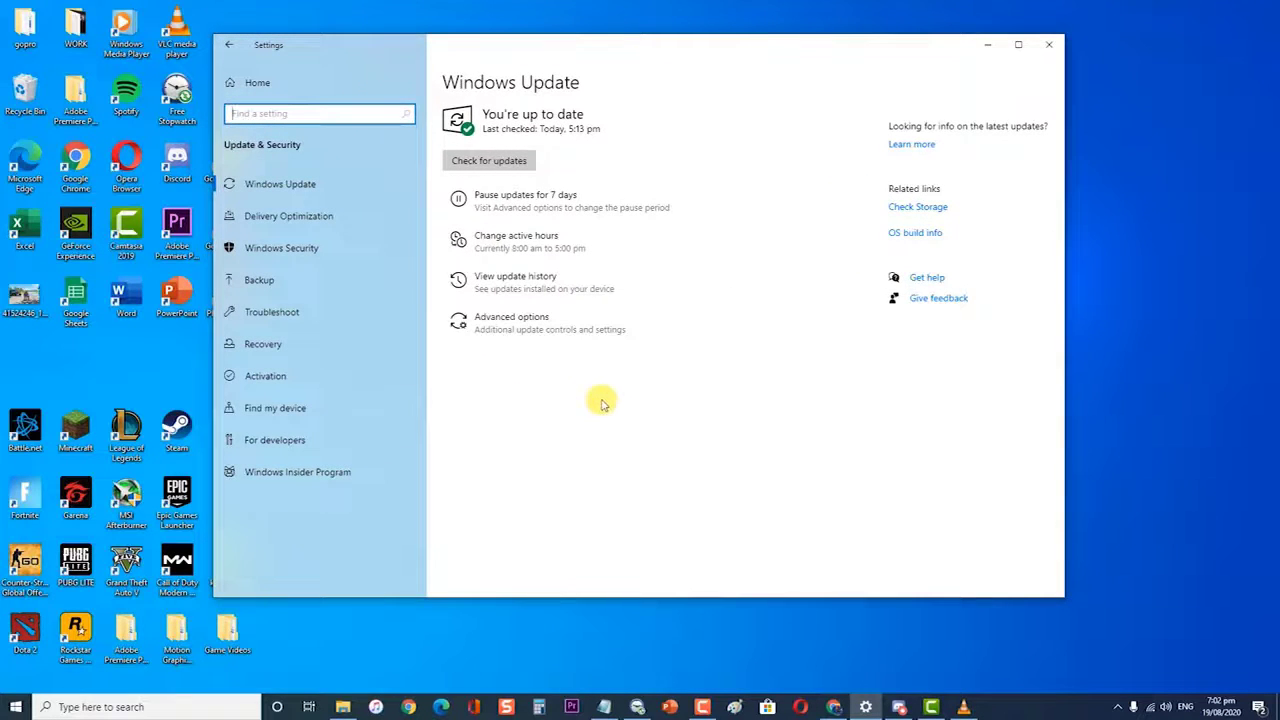
pyautogui.click(323, 186)
pyautogui.click(470, 166)
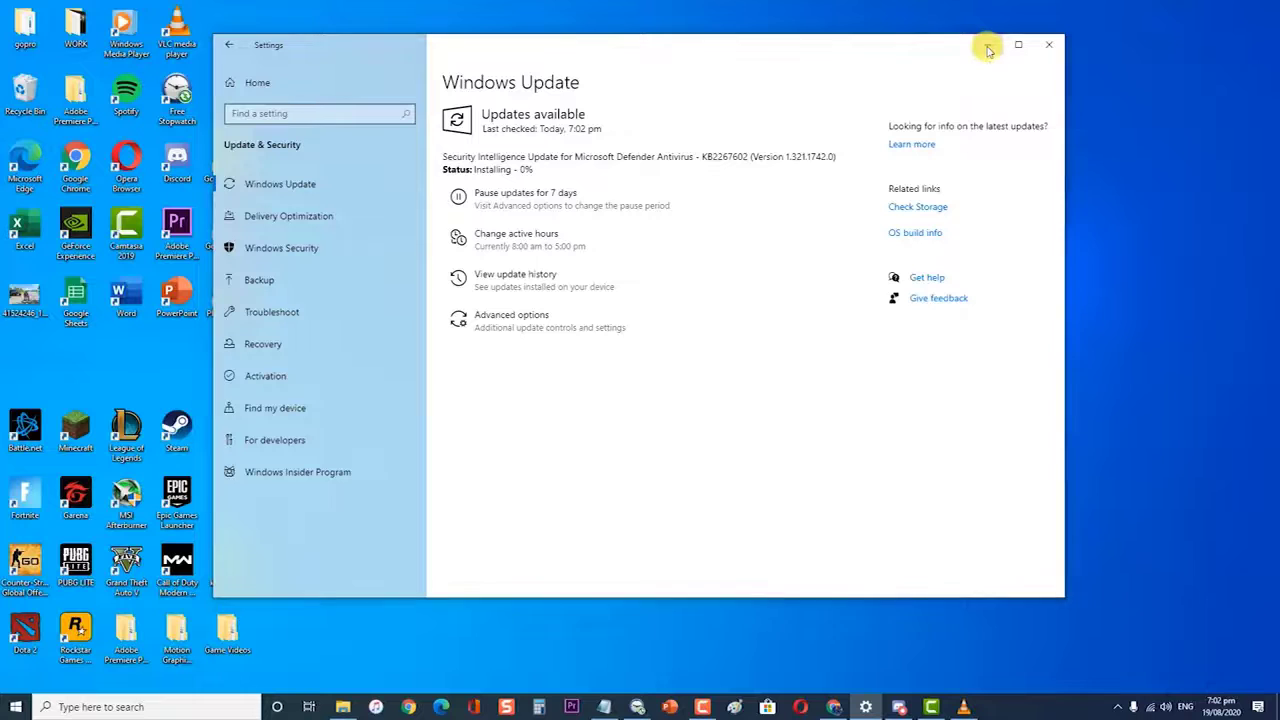
# Step: Minimize Windows Settings, open Discord and reload it
pyautogui.click(988, 47)
pyautogui.doubleClick(179, 164)
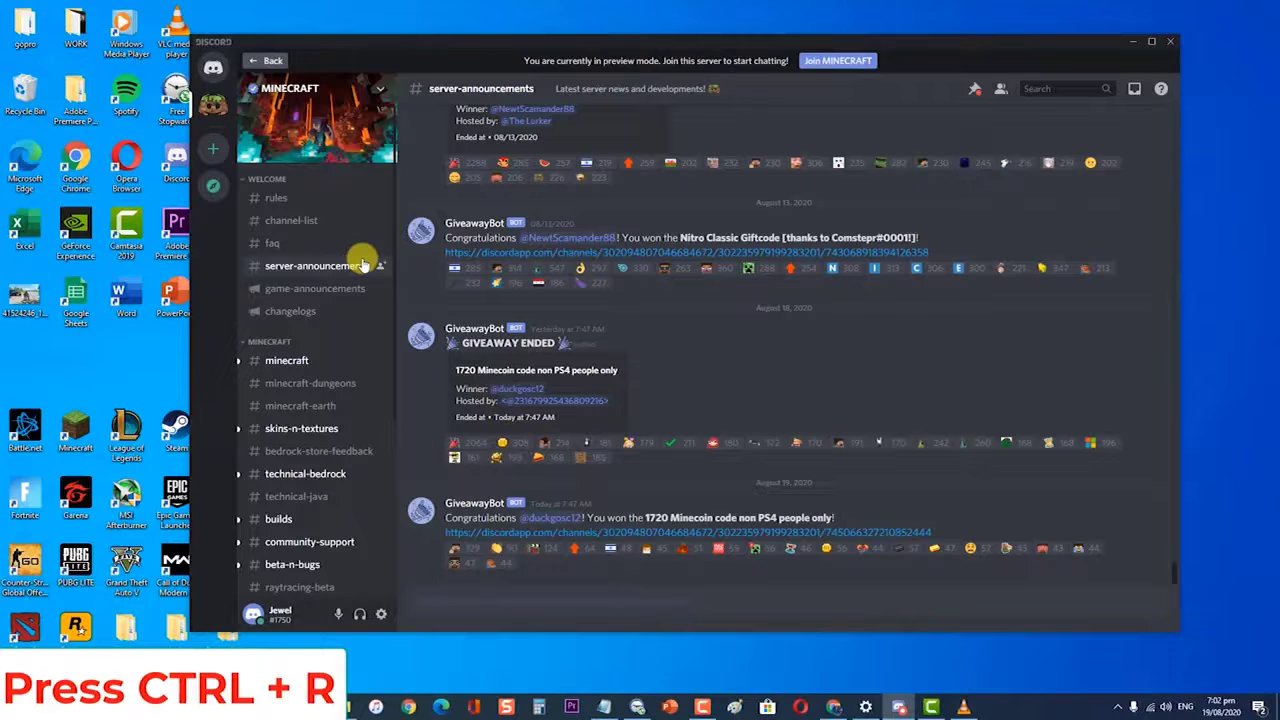
pyautogui.hotkey('ctrl', 'r')
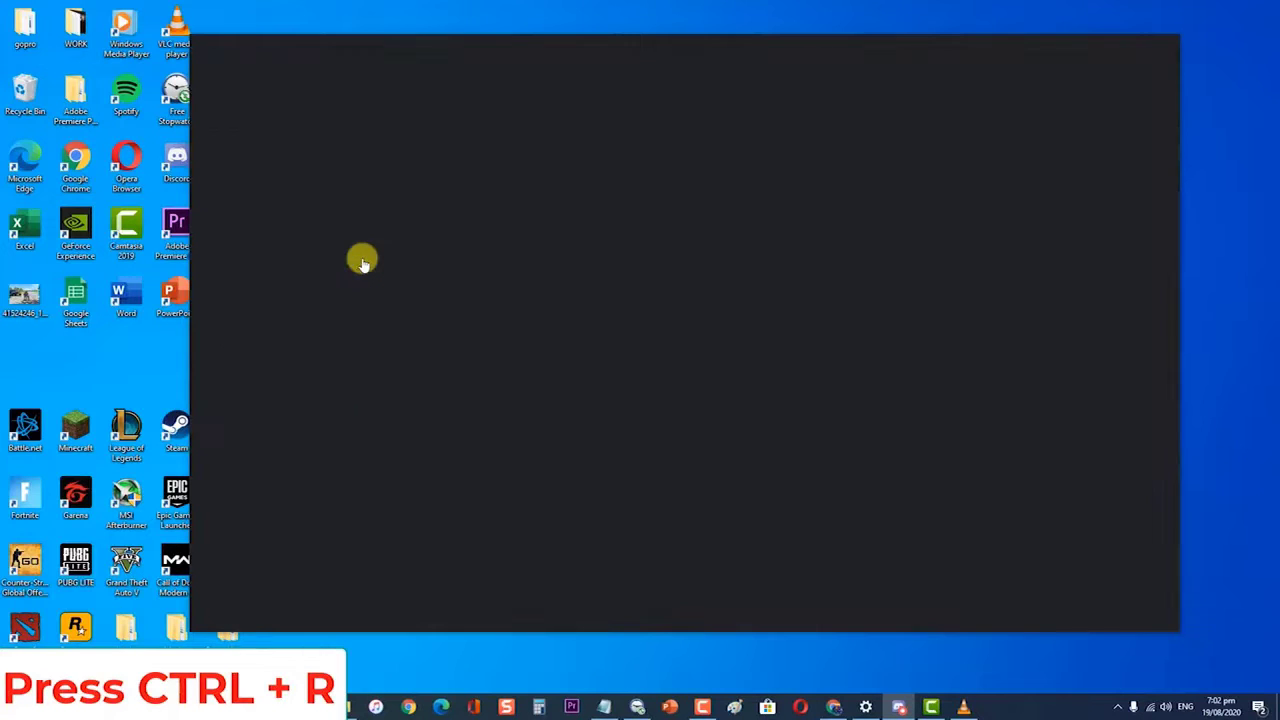